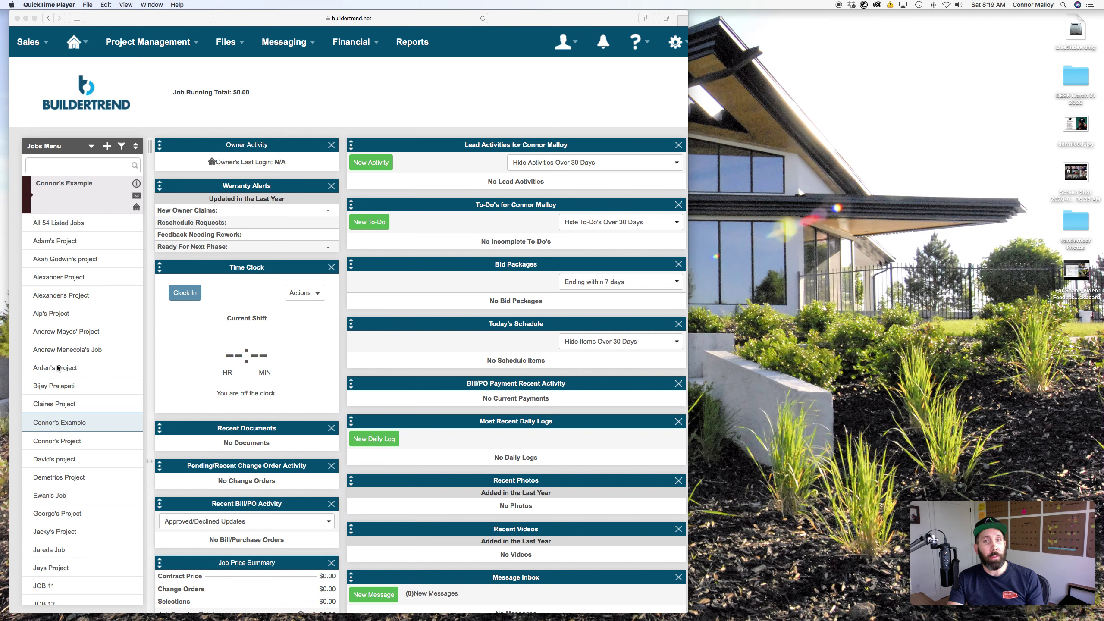
- Open the sample job's dashboard from the Jobs Menu list
click(47, 424)
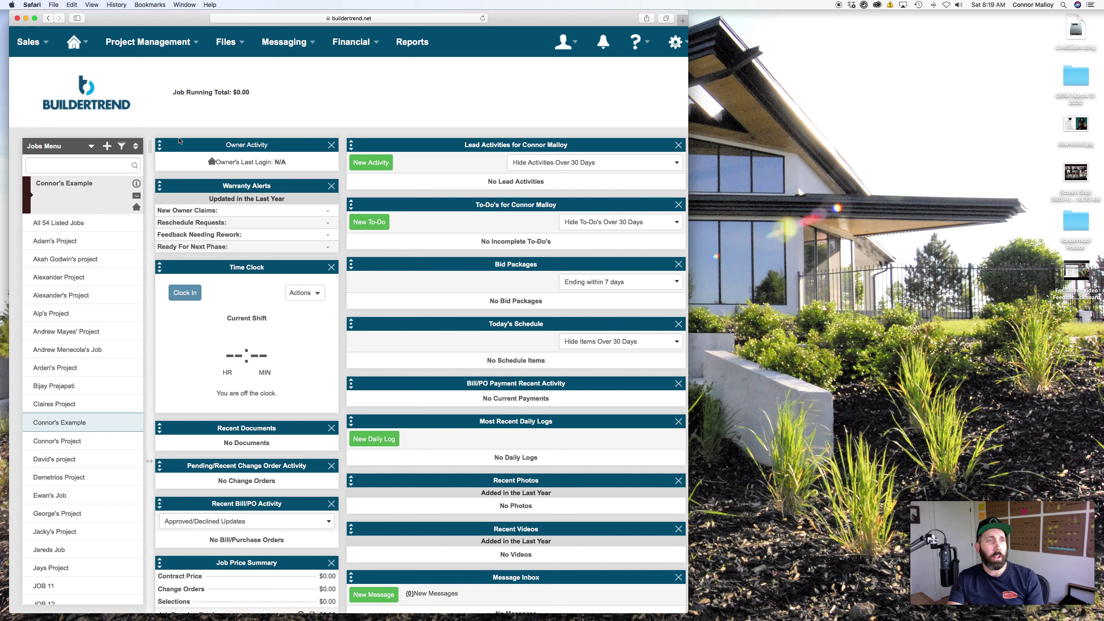
- Open the example job's Job Details from Home > Job Info, ready to edit the dates
mouse_move(149, 44)
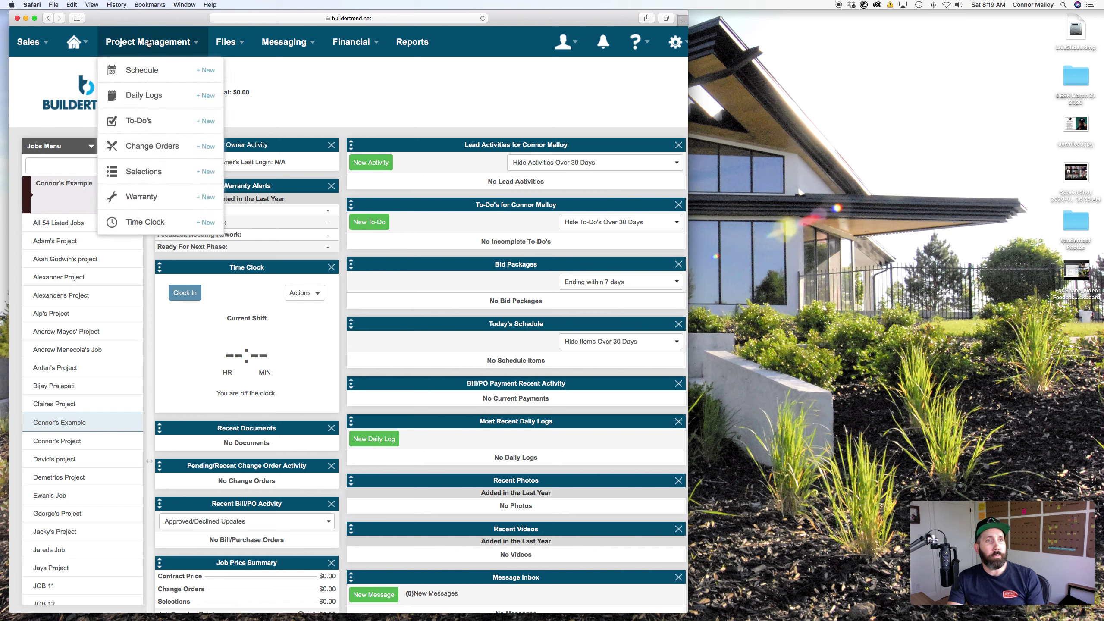
mouse_move(77, 45)
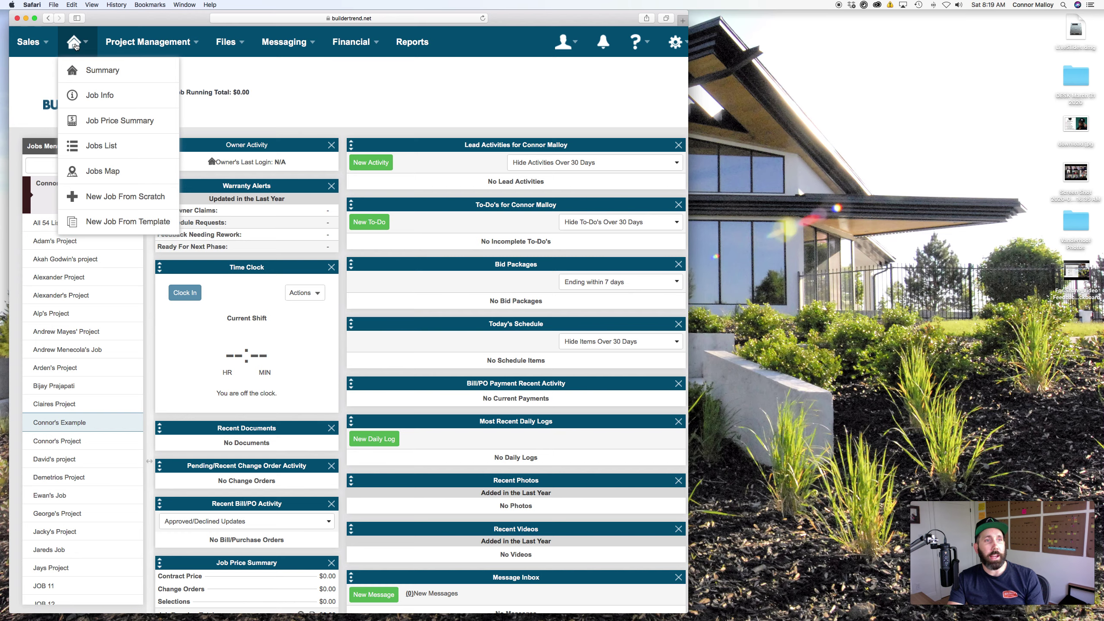
click(93, 96)
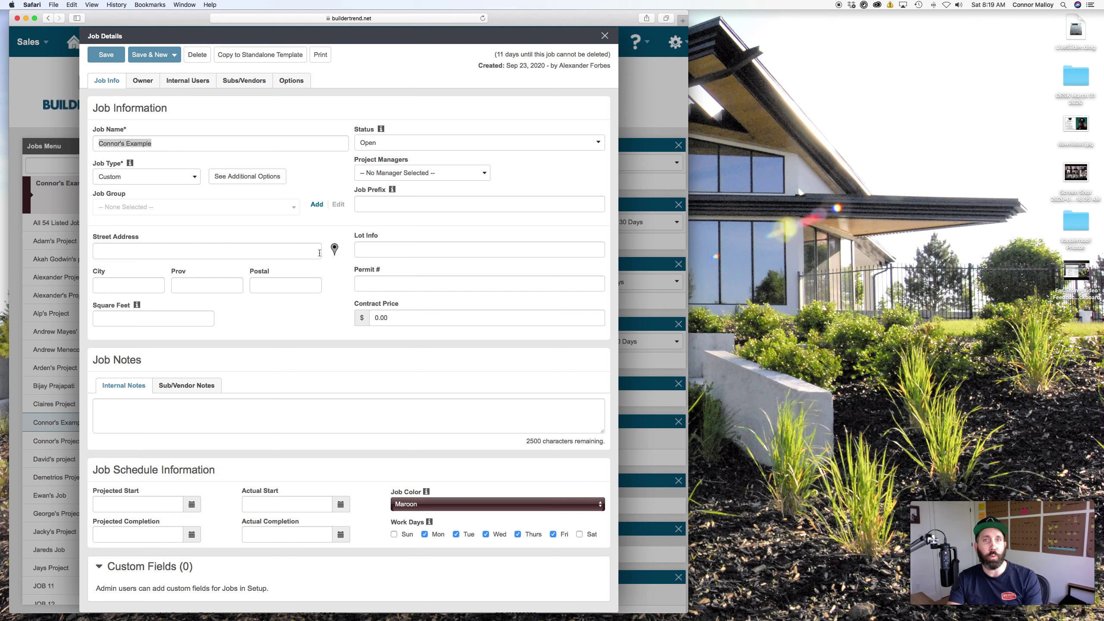
click(157, 146)
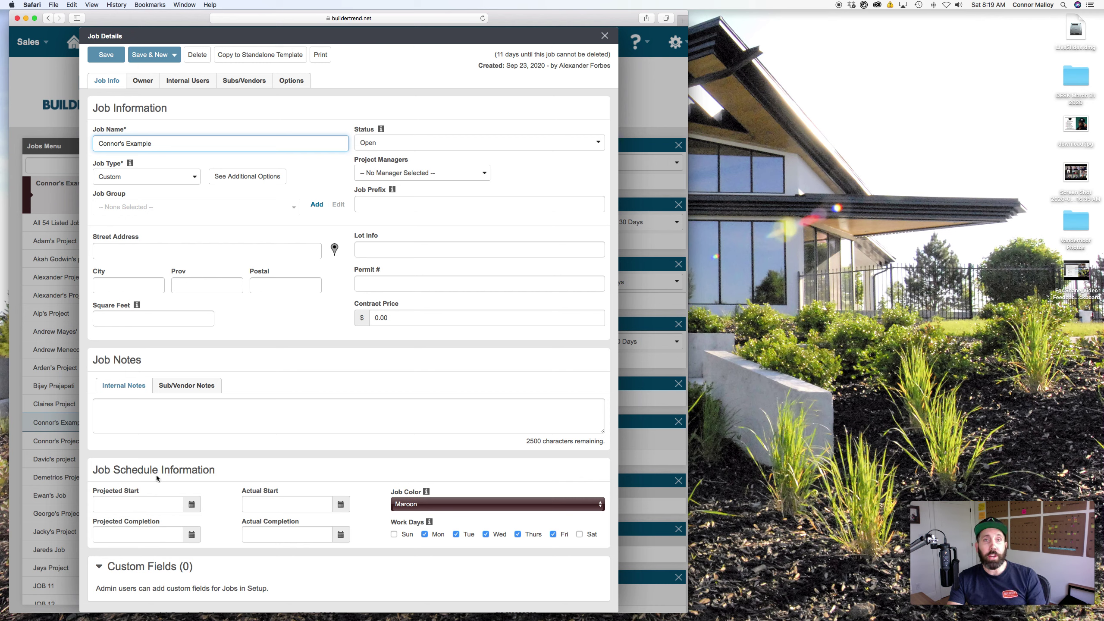
click(192, 506)
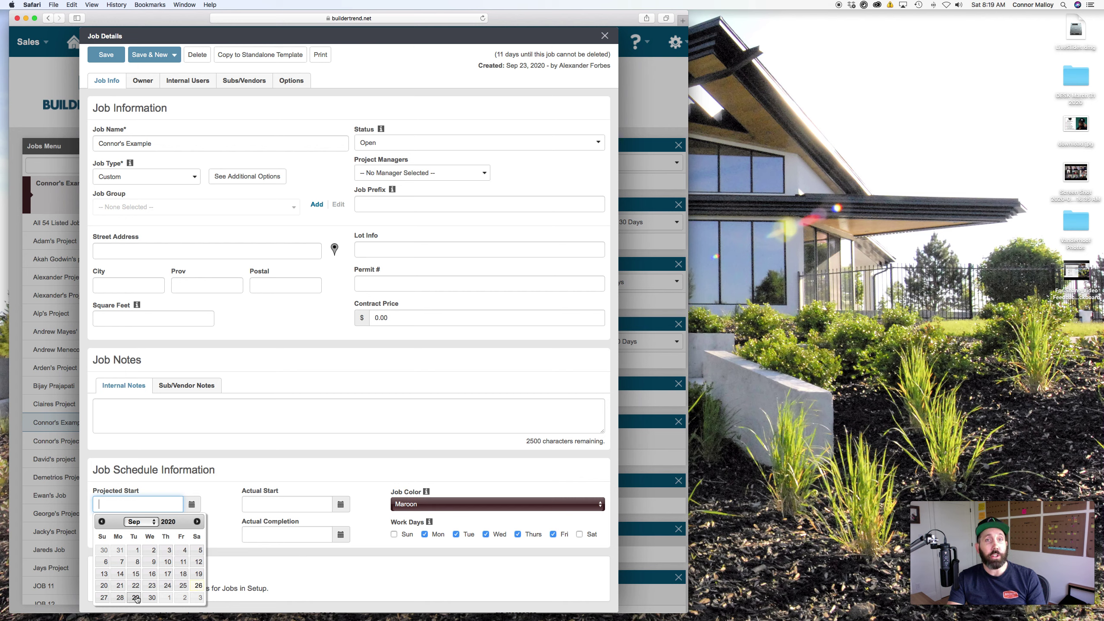
- Set Projected and Actual Start to the 29th, save the job details, and close the dialog
click(135, 598)
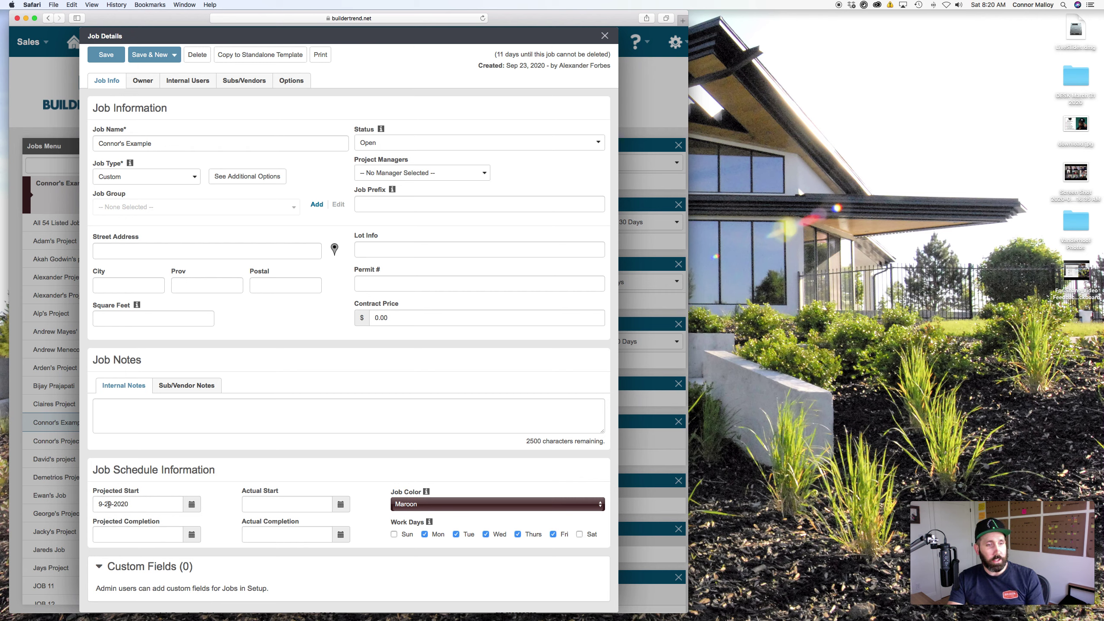
click(339, 505)
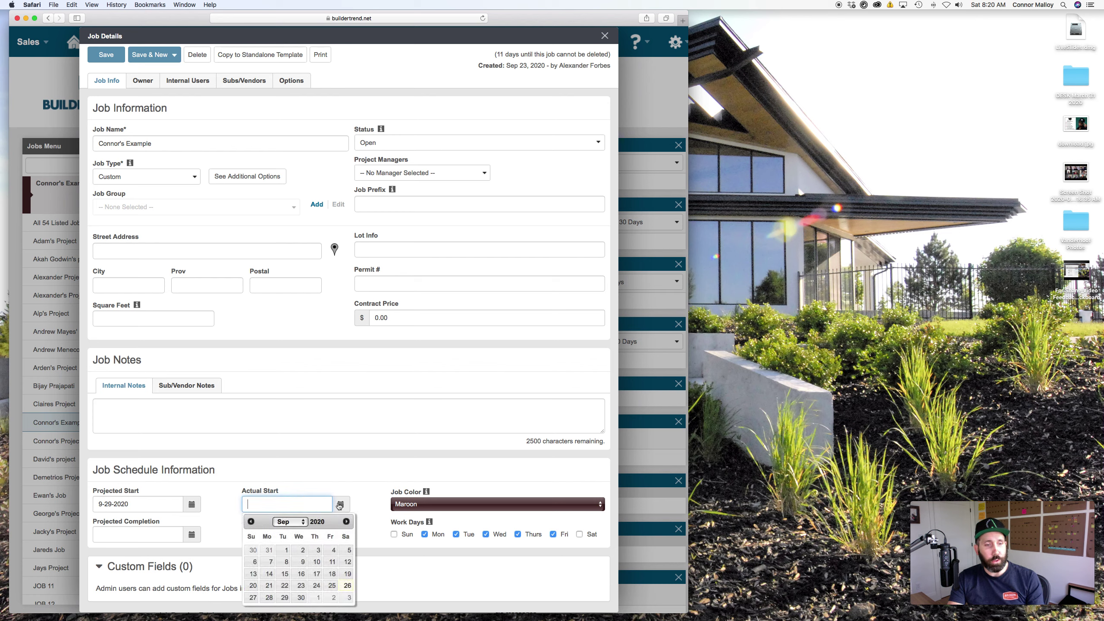
click(285, 599)
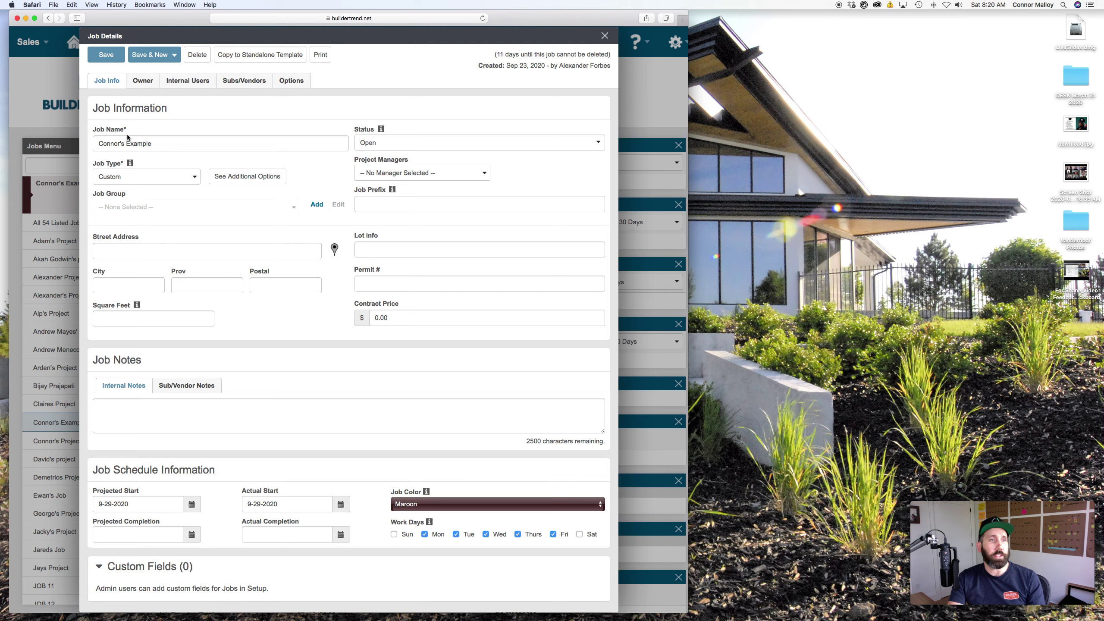
click(110, 59)
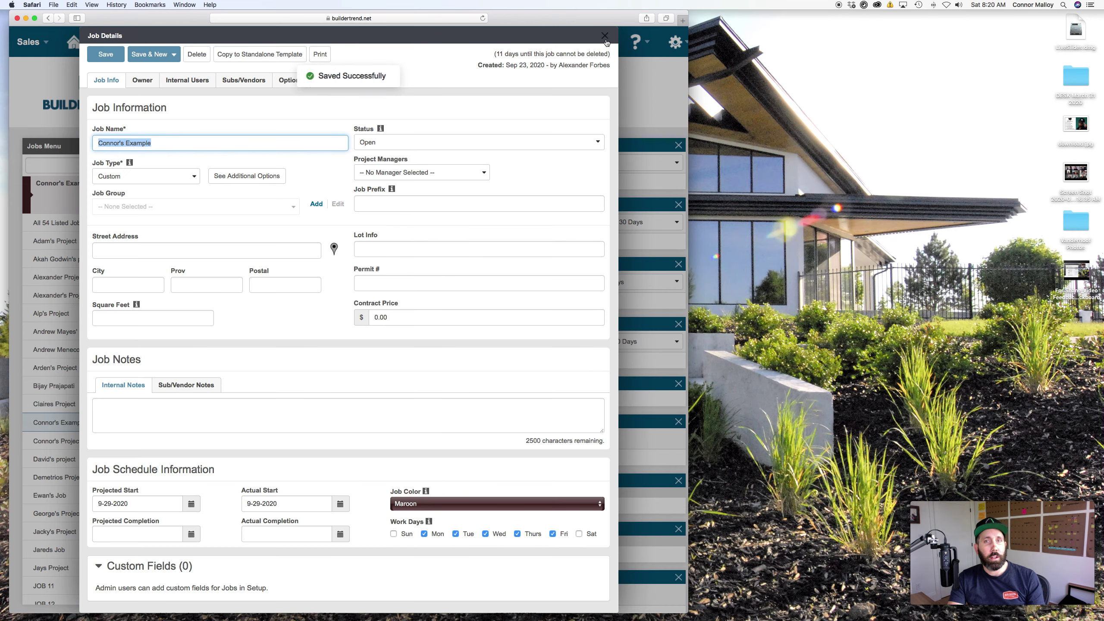
click(605, 37)
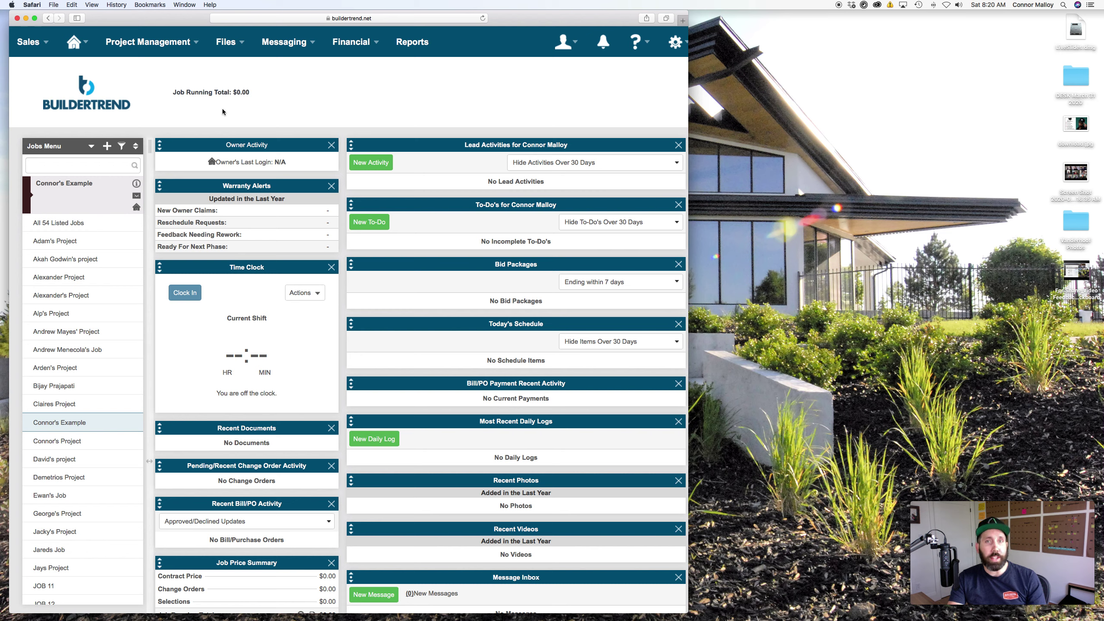
- Open the job's Schedule in Gantt view and start a new Schedule Item
mouse_move(150, 46)
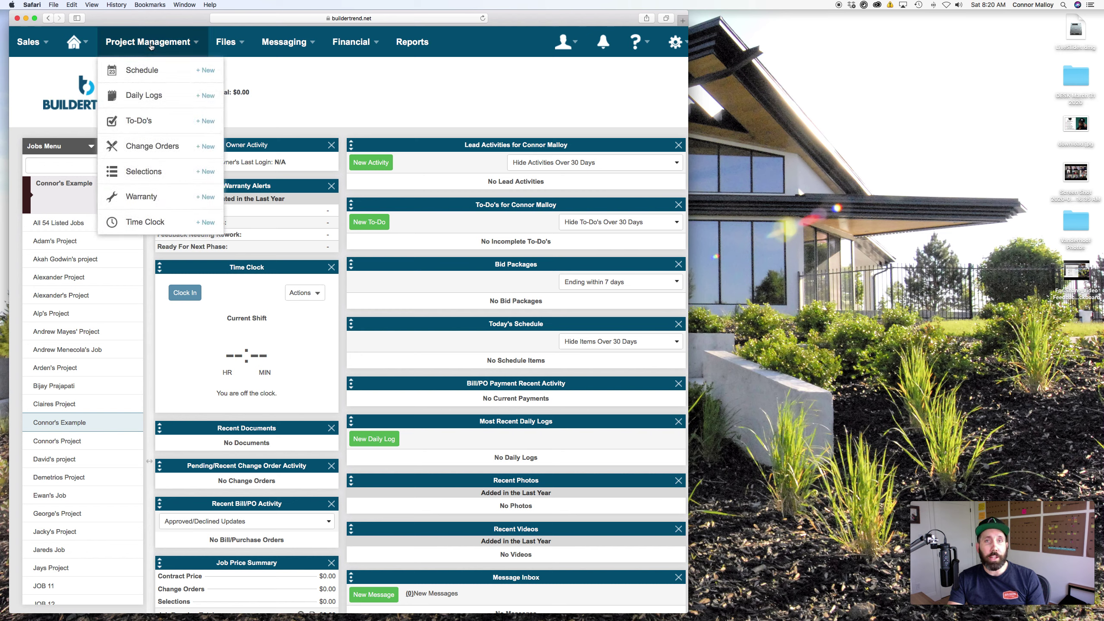
click(148, 71)
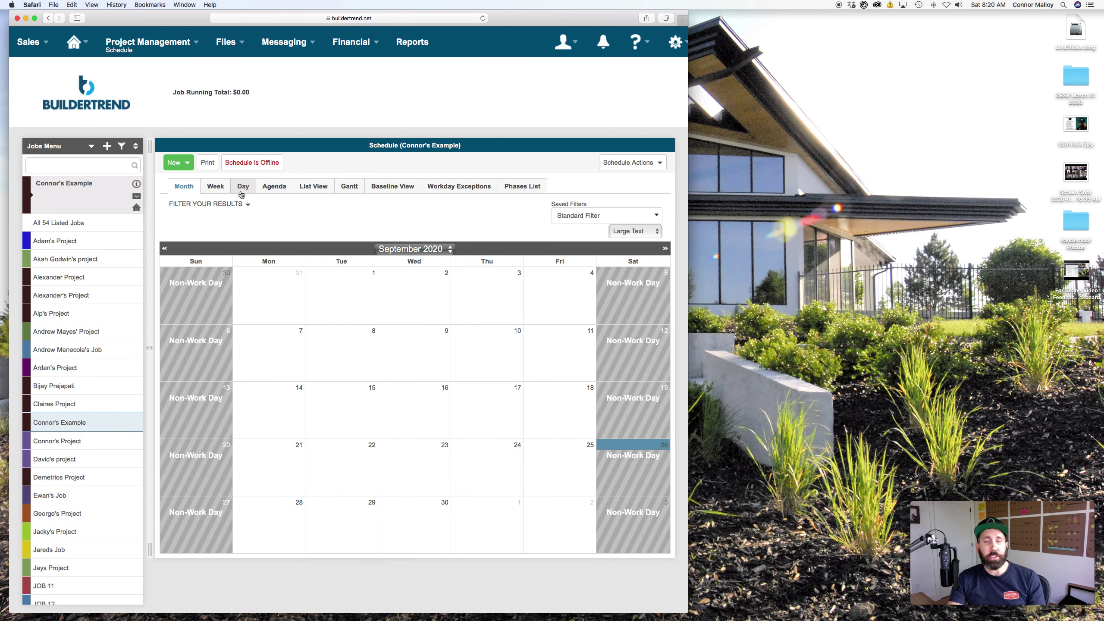
click(349, 186)
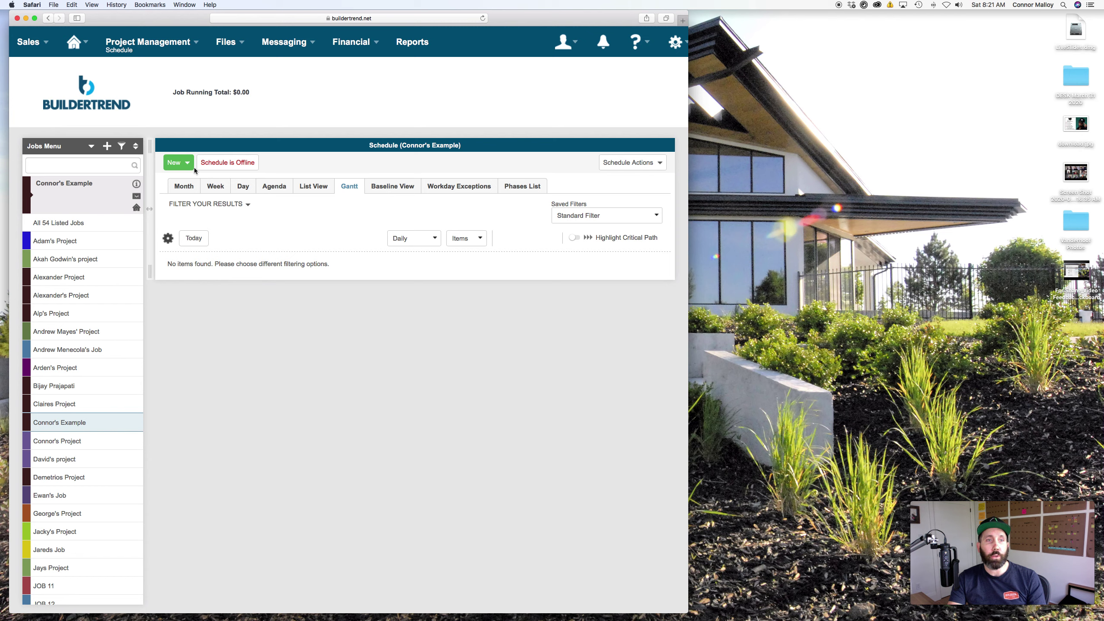
click(181, 166)
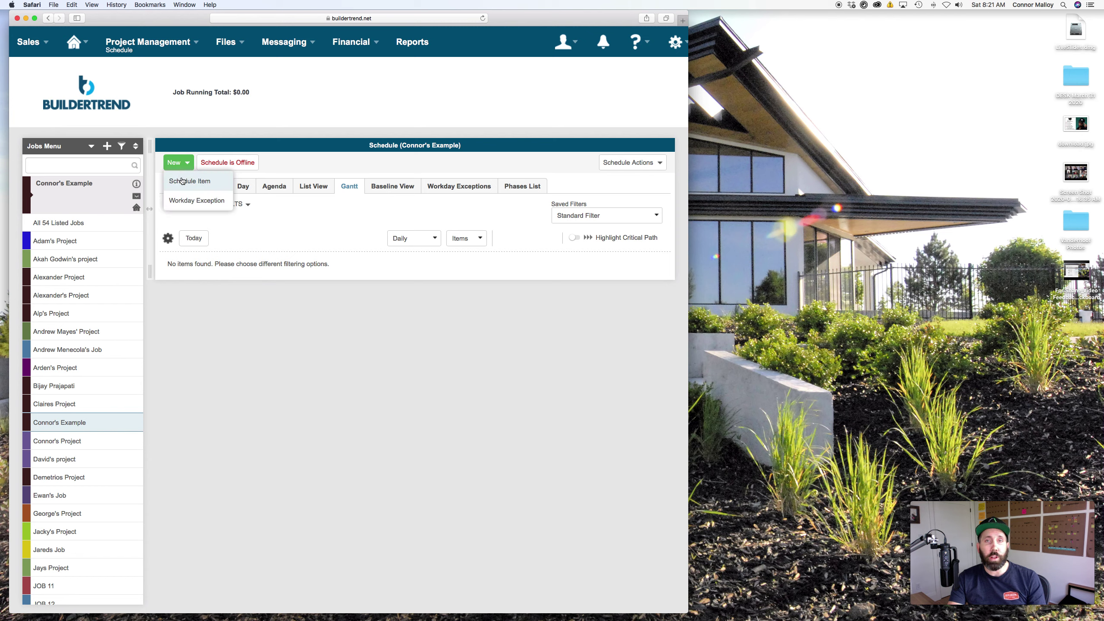
click(182, 181)
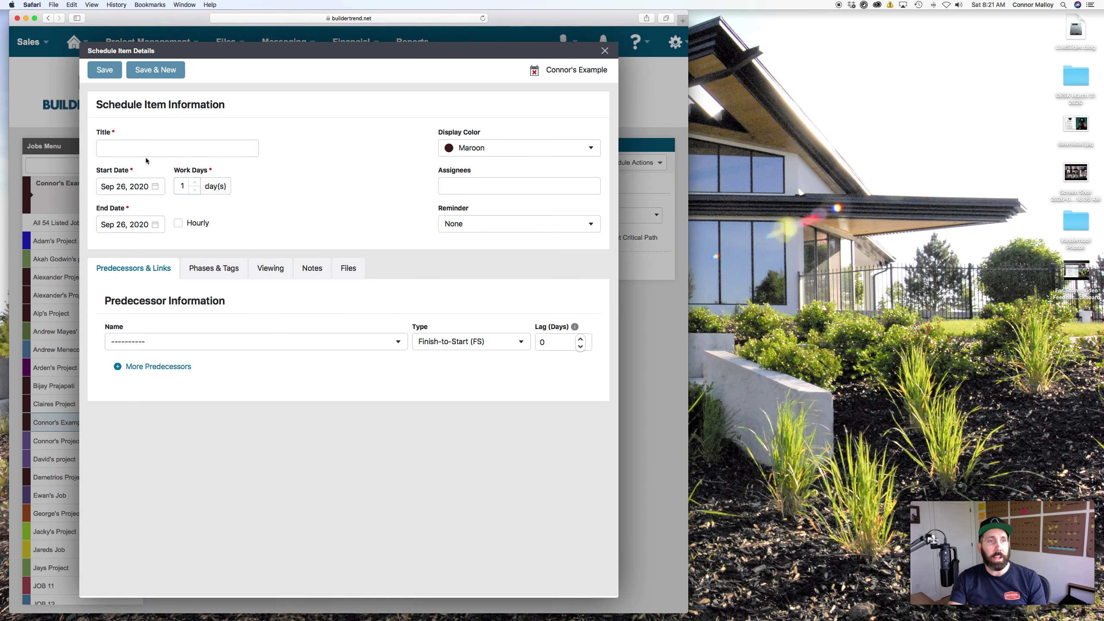
- Title the new schedule item 'Letter to Neighbours'
click(137, 143)
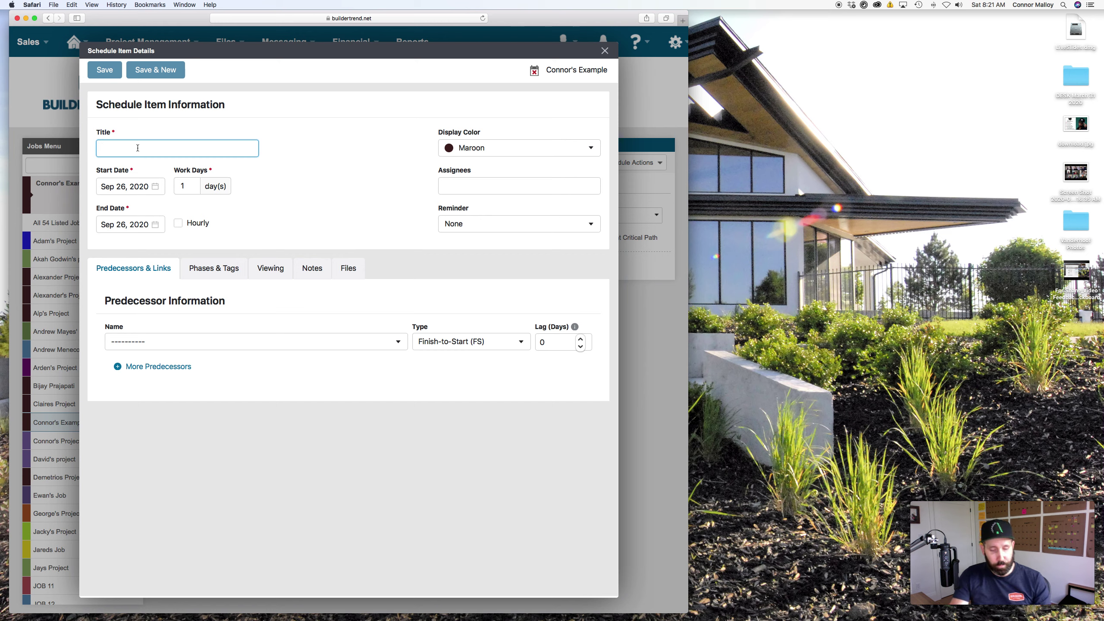
text(Neighb)
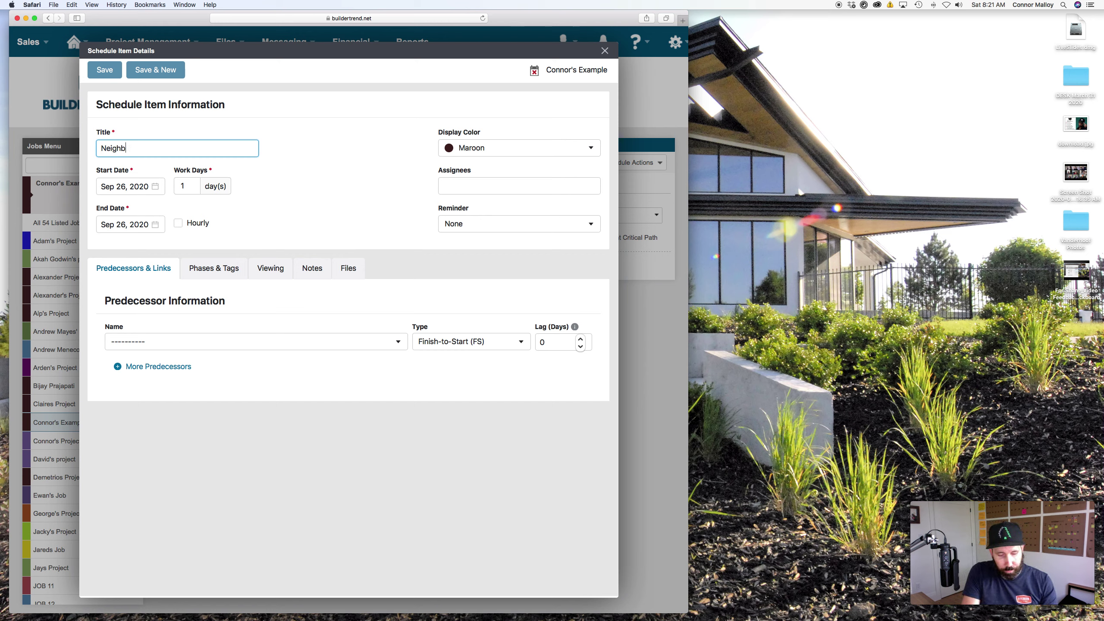
text(our )
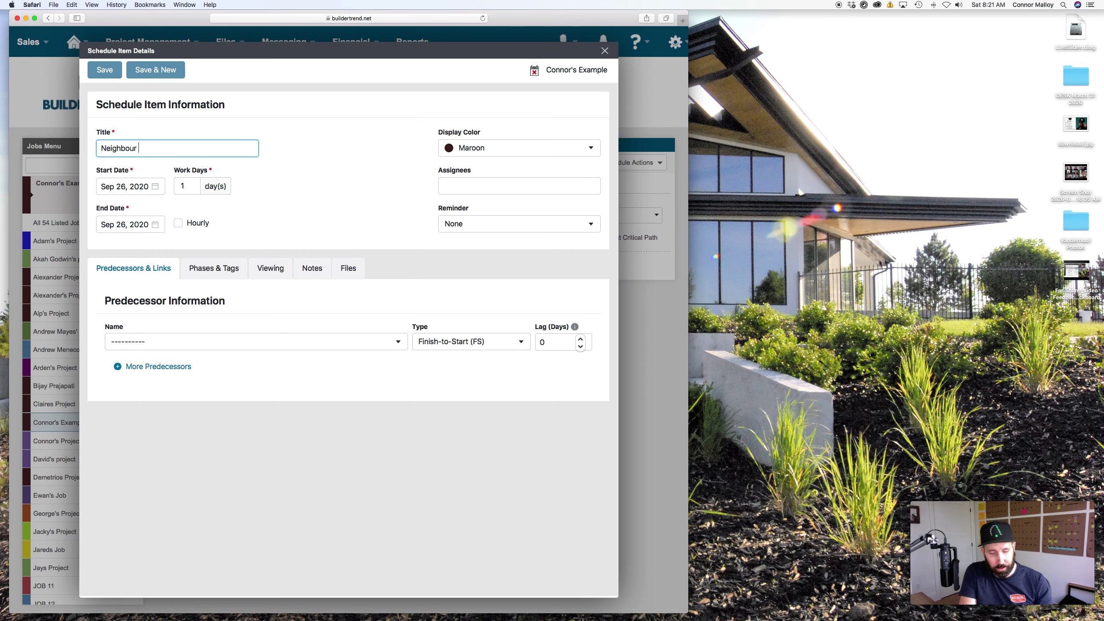
text(to)
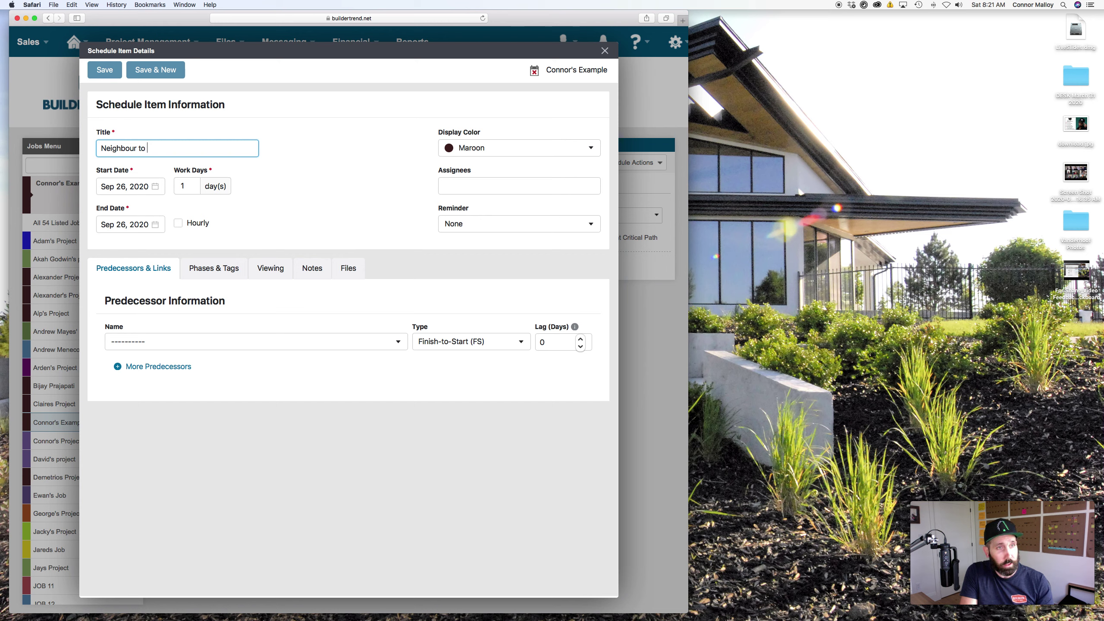
key(BackSpace)
key(BackSpace)
key(BackSpace)
key(BackSpace)
key(BackSpace)
key(BackSpace)
key(BackSpace)
key(BackSpace)
key(BackSpace)
key(BackSpace)
key(BackSpace)
key(BackSpace)
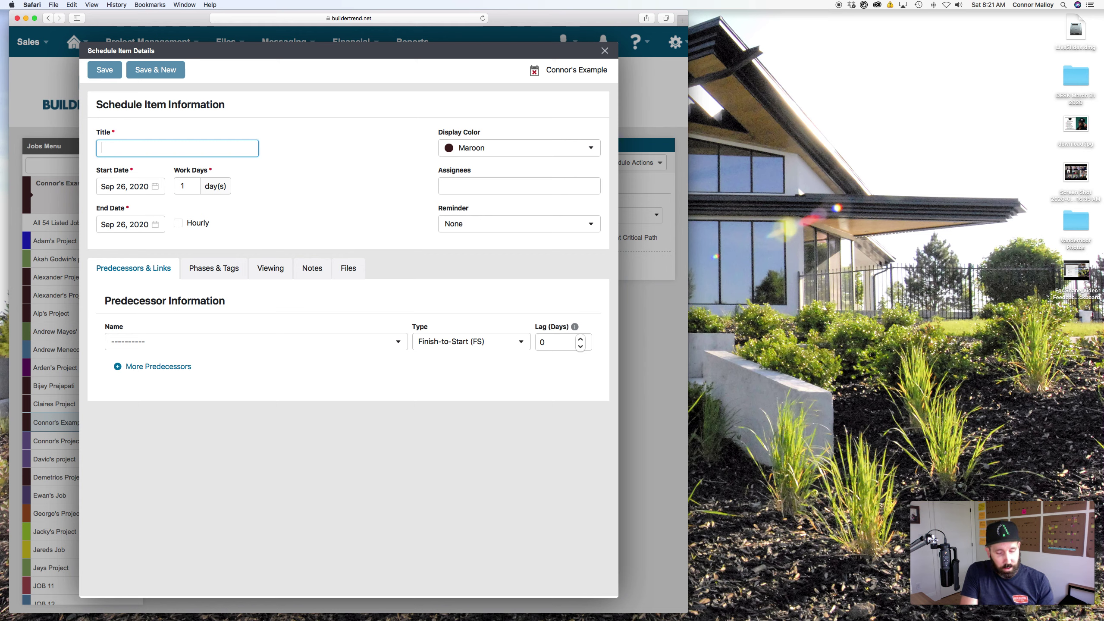
text(Letter )
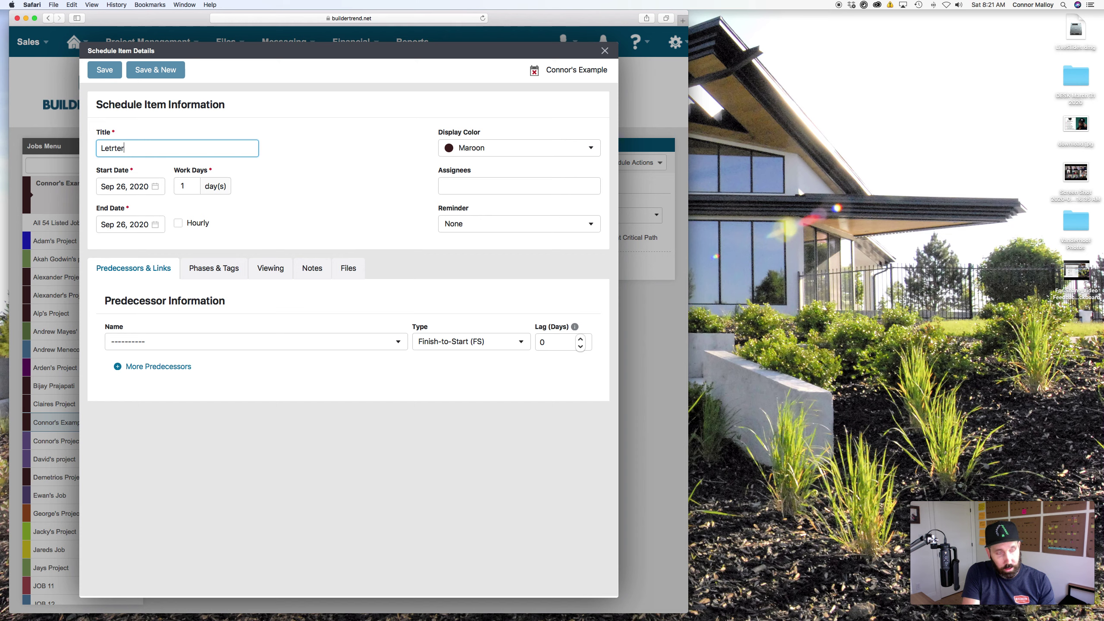
text(to Ne)
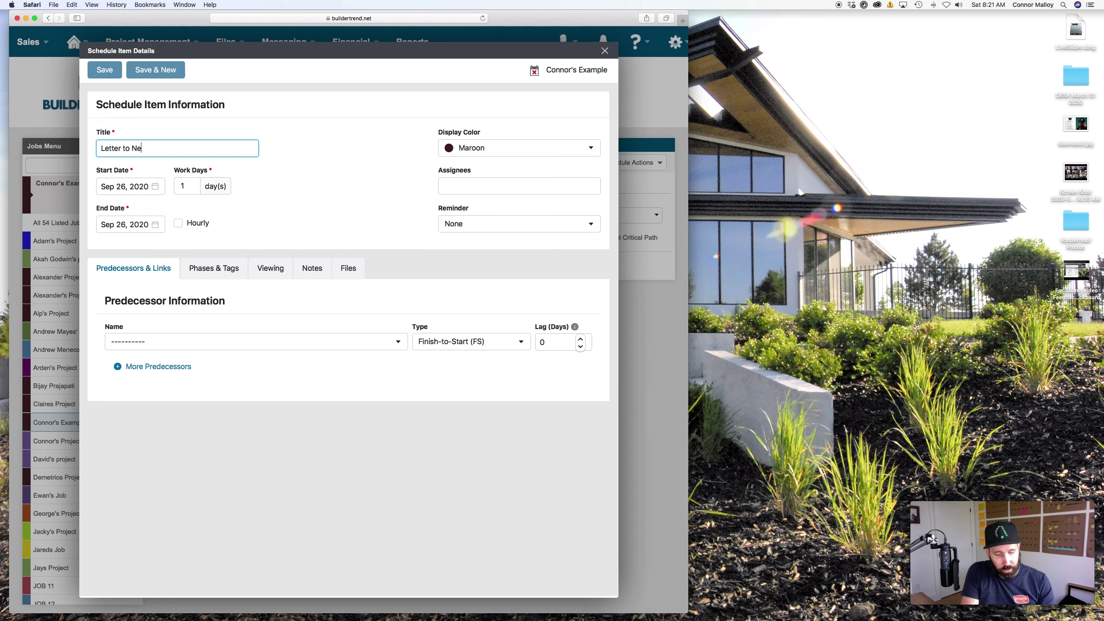
text(ighbours)
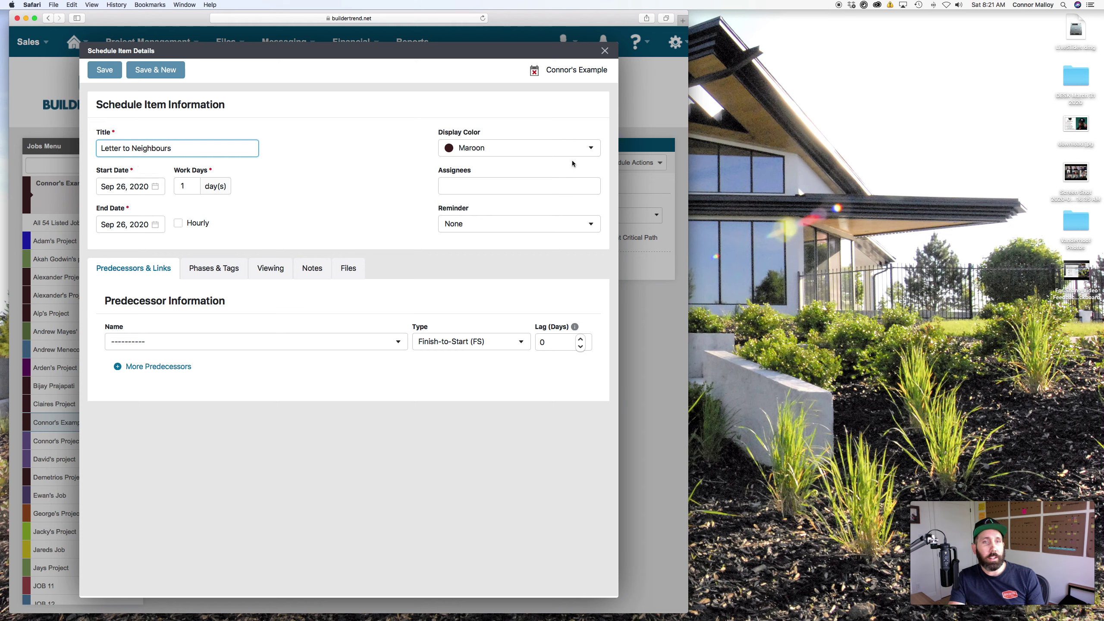
- Set the item's Display Color to Mint
click(572, 148)
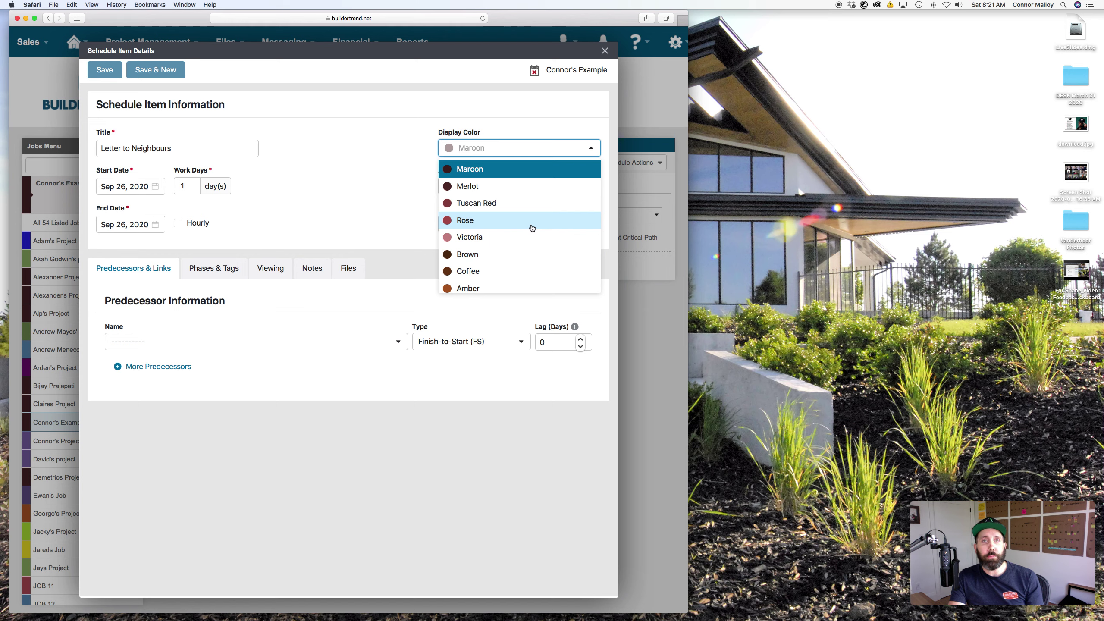
scroll(533, 227, down, 5)
scroll(533, 228, down, 1)
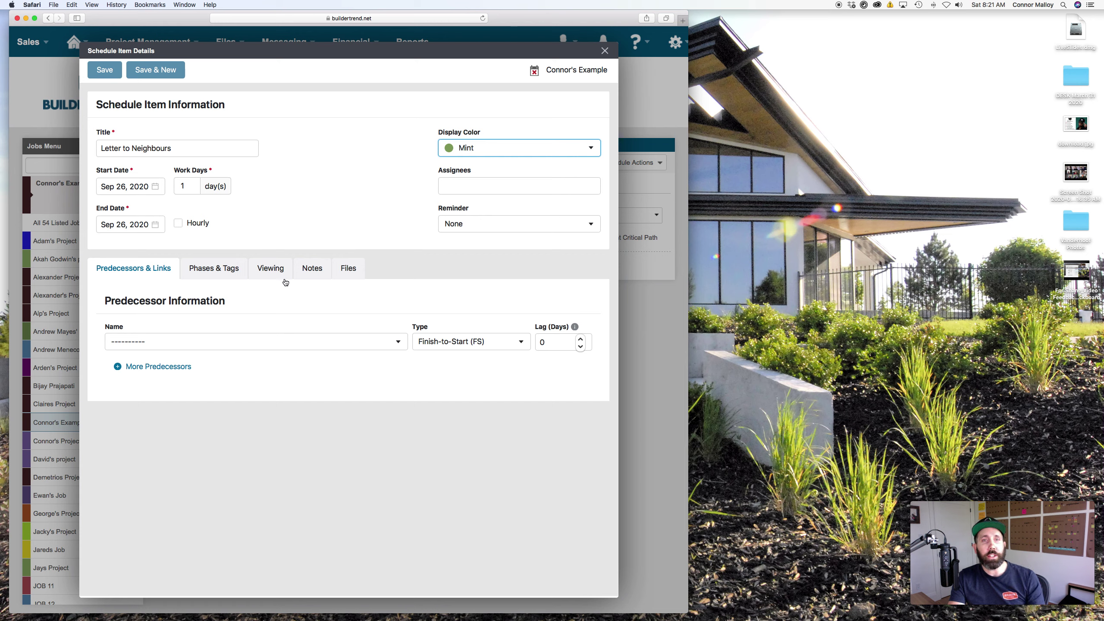
click(279, 349)
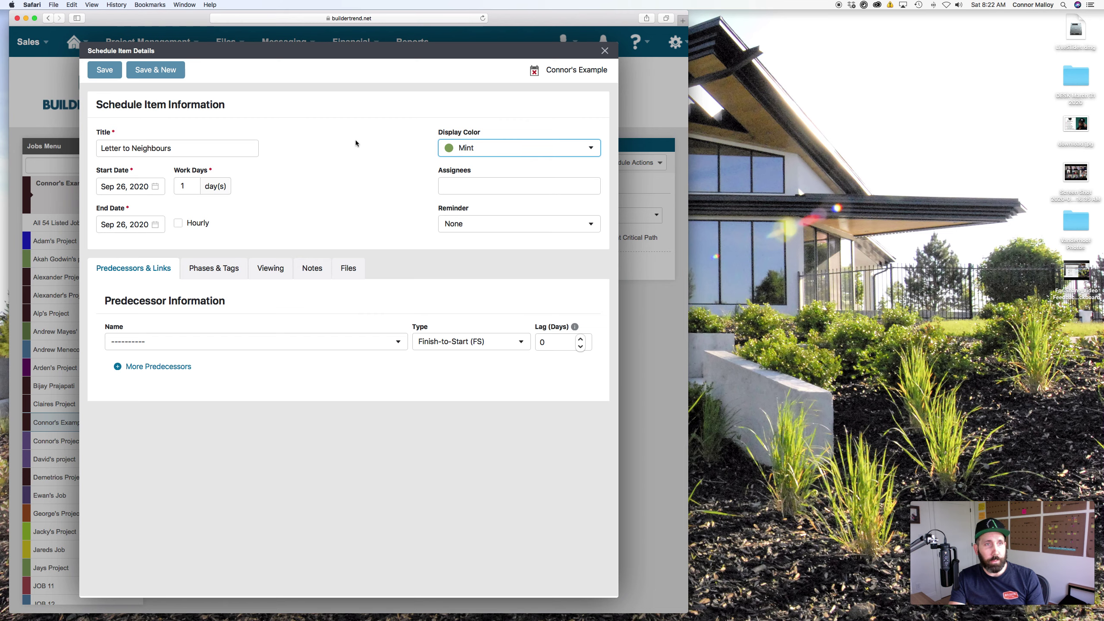
- Set Letter to Neighbours' start date to Sep 29, 2020, save it, and close the details
click(90, 68)
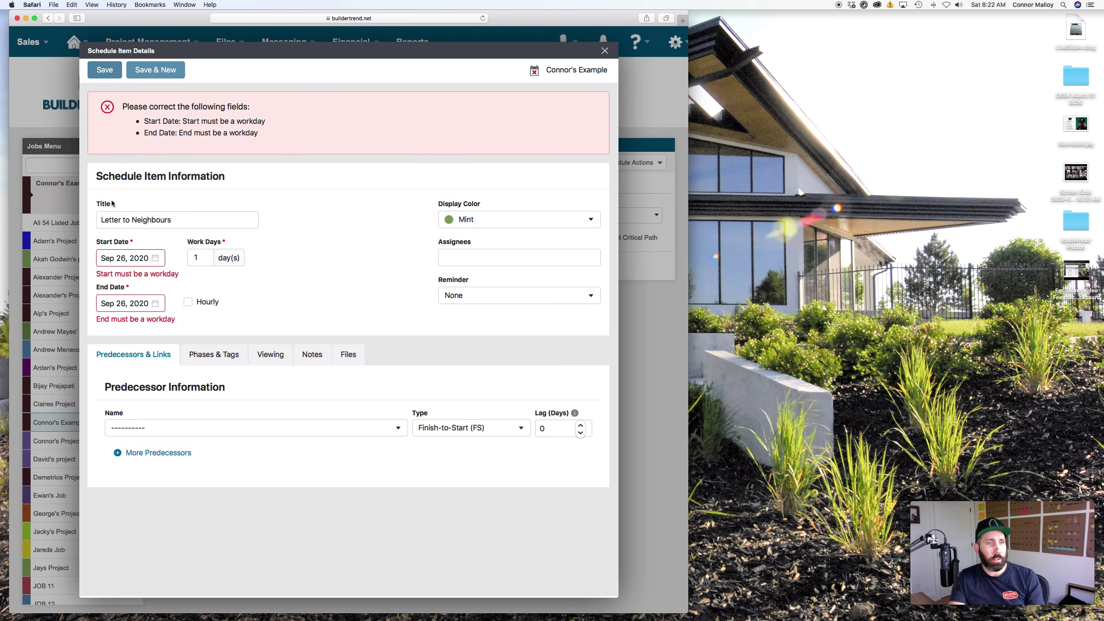
click(148, 259)
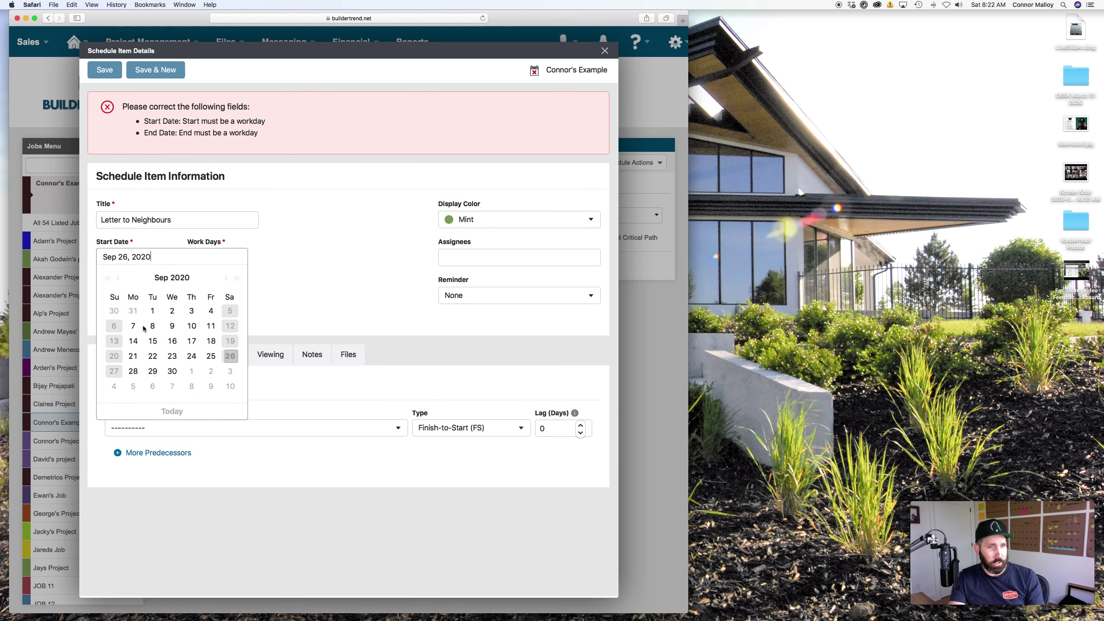
click(152, 371)
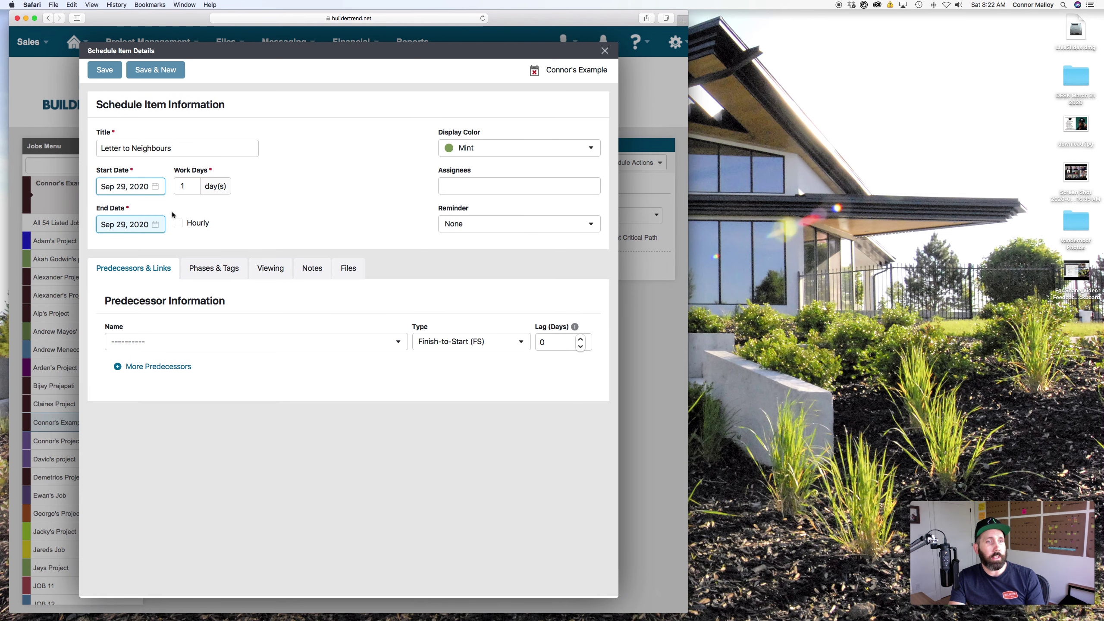
click(113, 75)
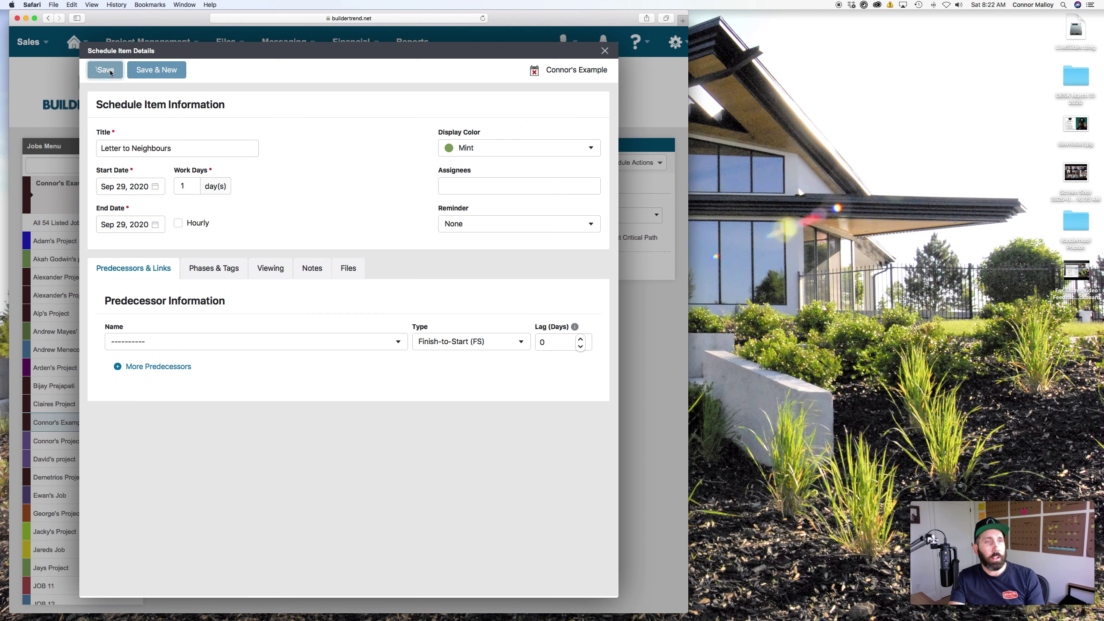
click(604, 51)
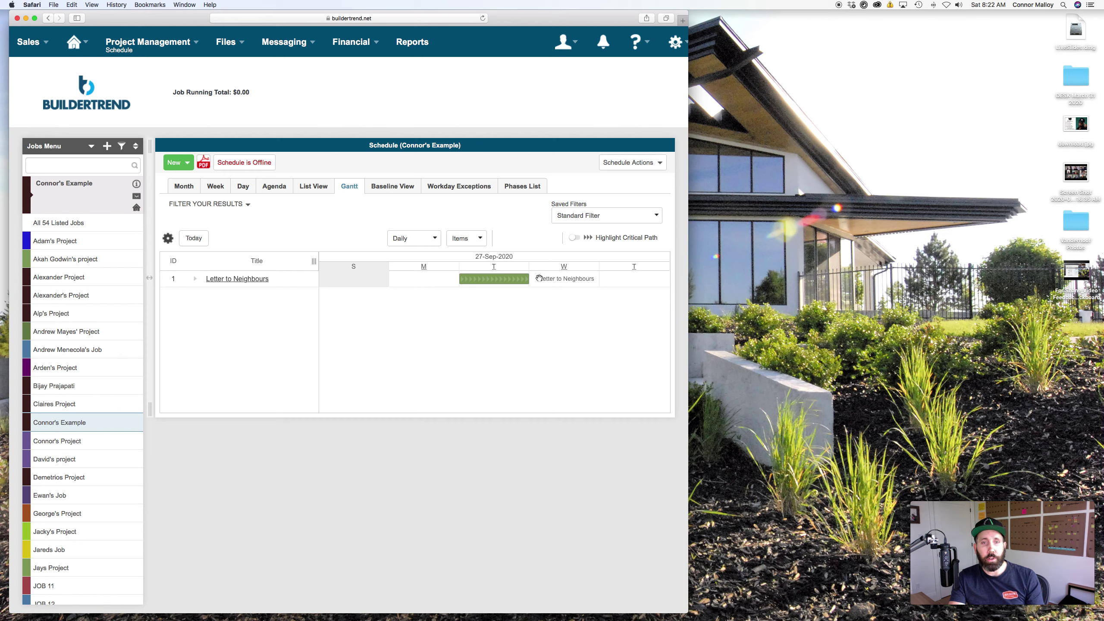
- Restore the Word scope-of-work document from the Dock, then open the schedule's New dropdown
mouse_move(504, 280)
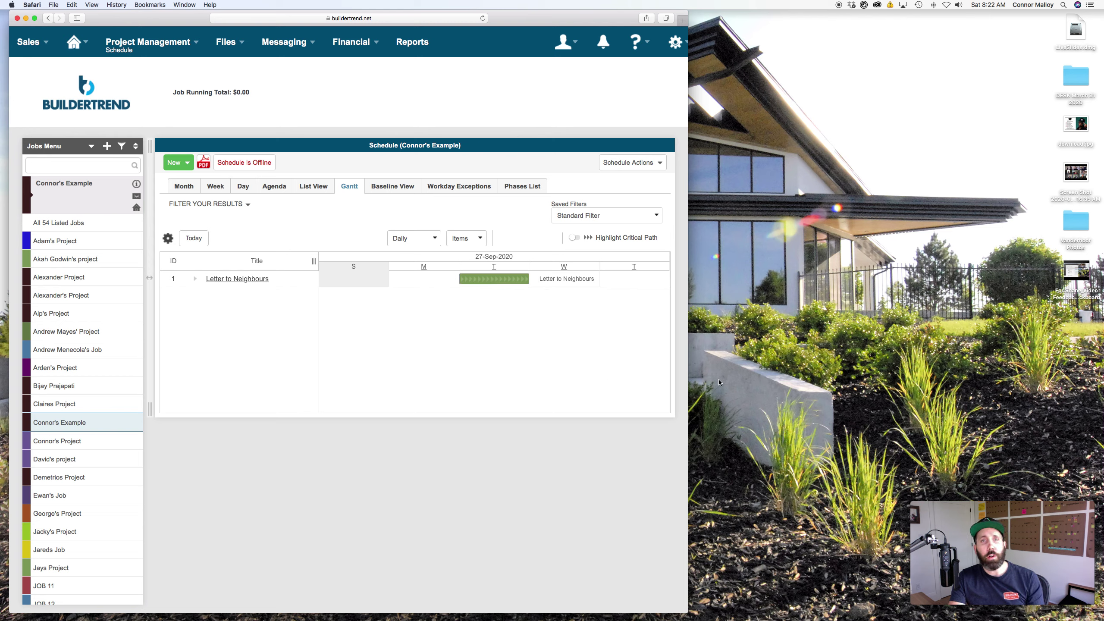
mouse_move(1024, 600)
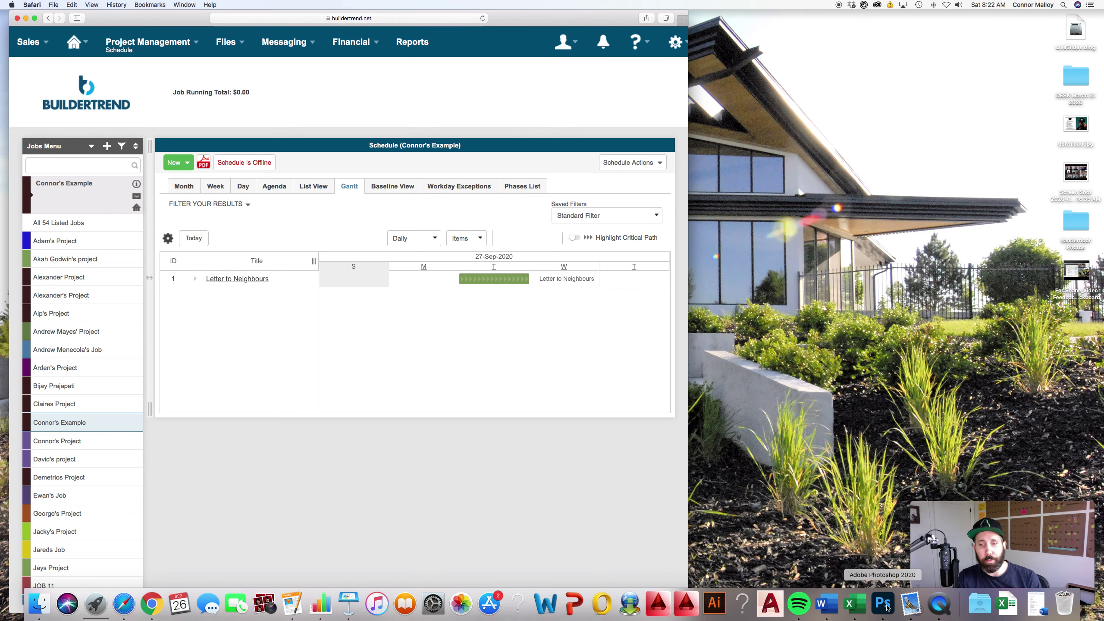
click(1033, 603)
scroll(805, 271, up, 3)
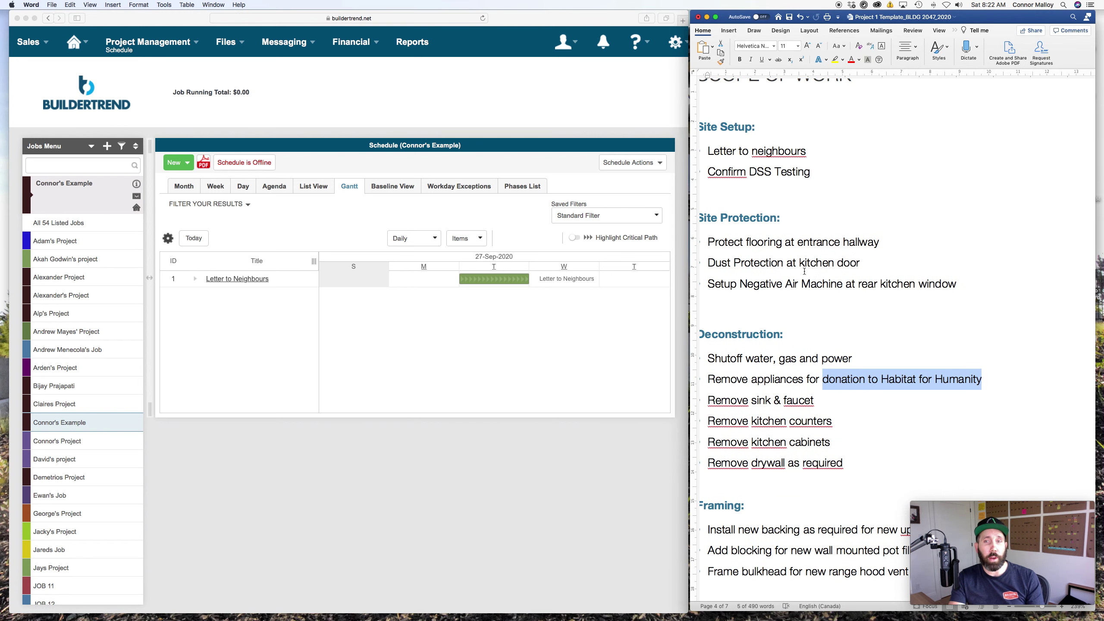
click(179, 164)
click(179, 164)
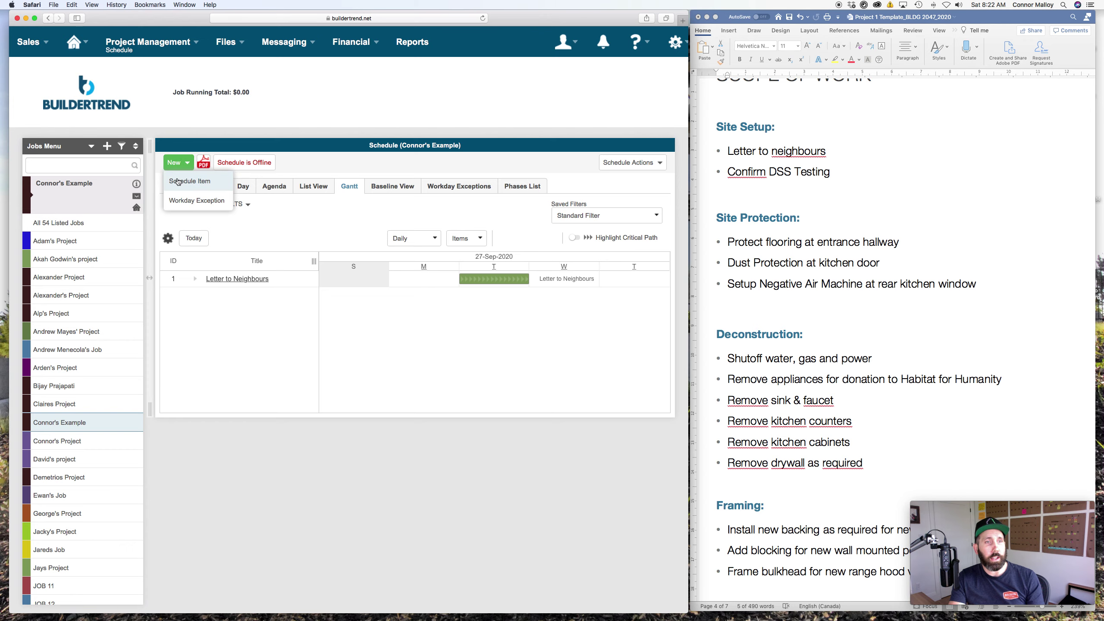
- Start a new schedule item titled 'Confirm DSS Testing', copied from the Word list
click(178, 180)
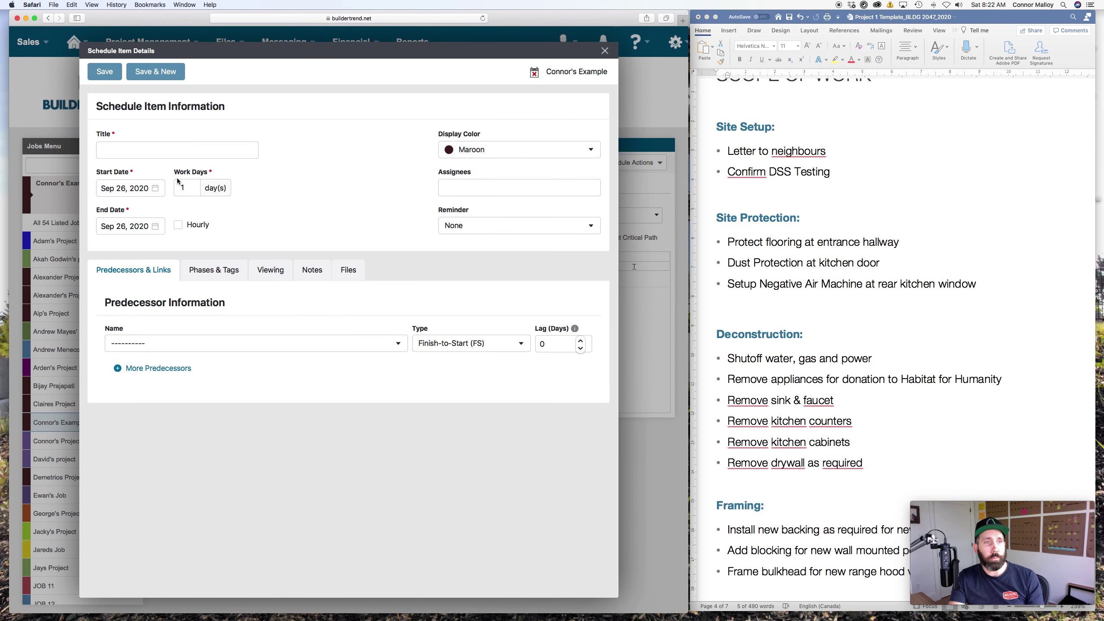
drag(831, 173, 742, 175)
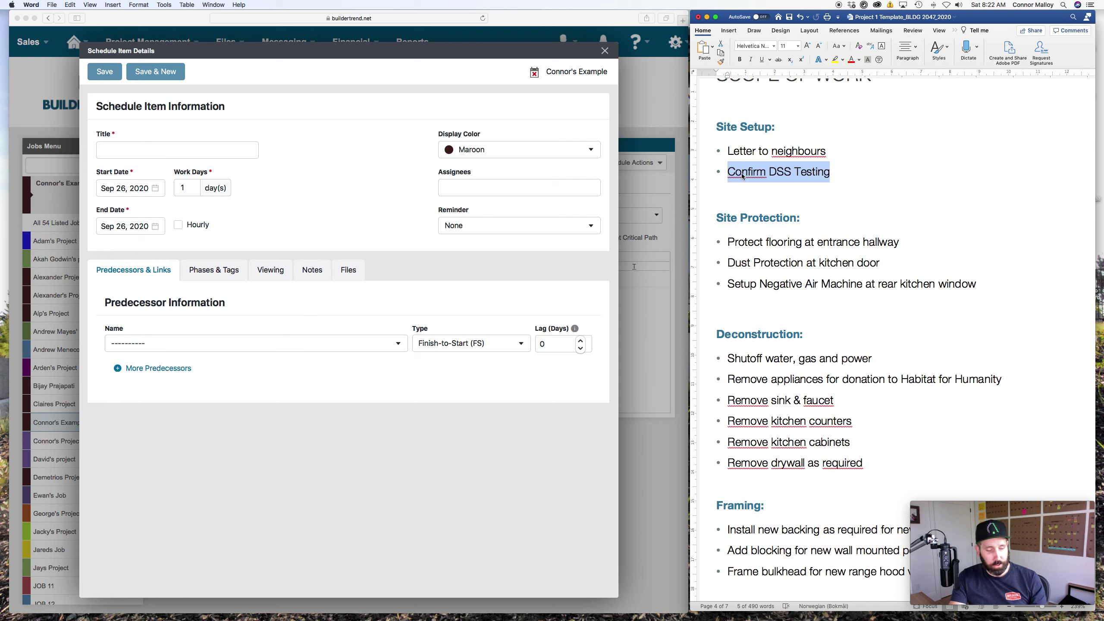
click(206, 148)
text(•	Confirm DSS Testing)
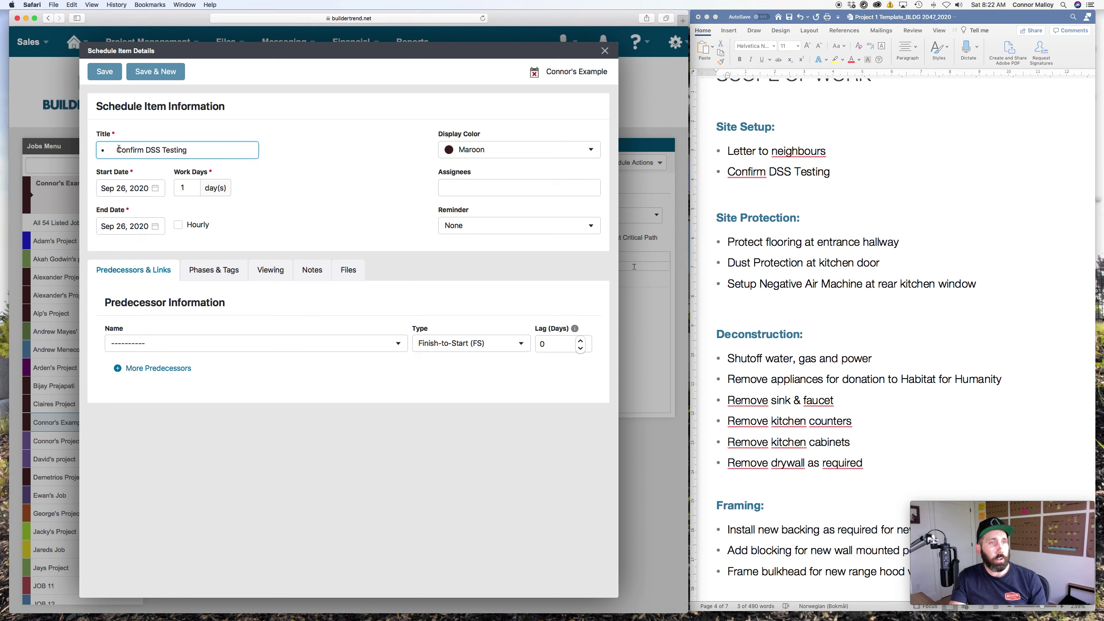
click(118, 149)
key(BackSpace)
key(BackSpace)
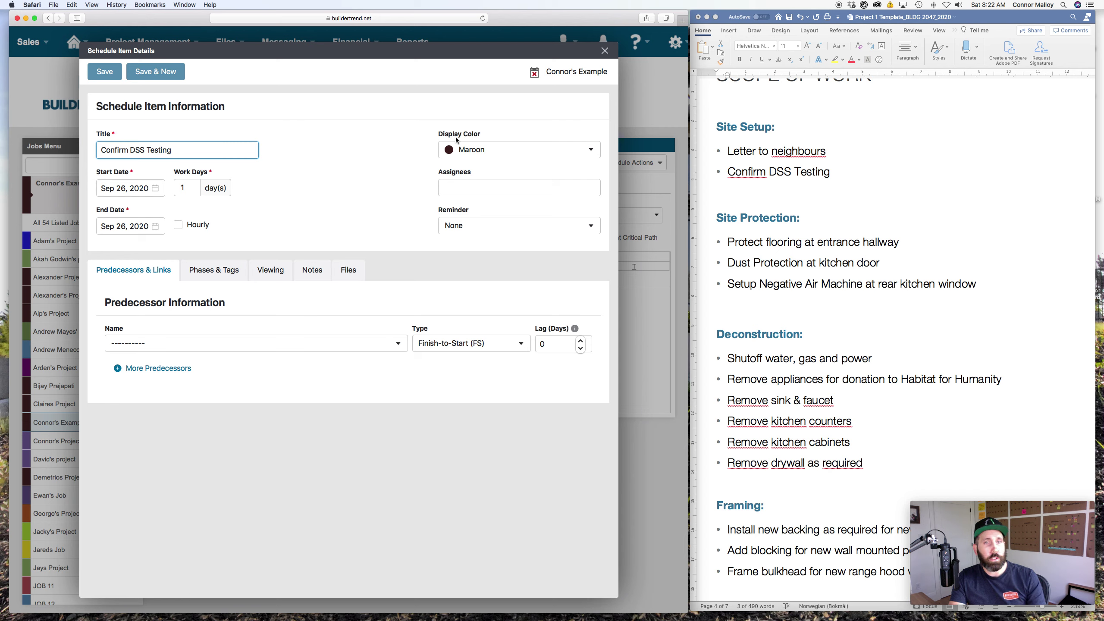
- Colour it Mint, set its start to Sep 29, save, and close the details
click(484, 149)
scroll(479, 242, down, 3)
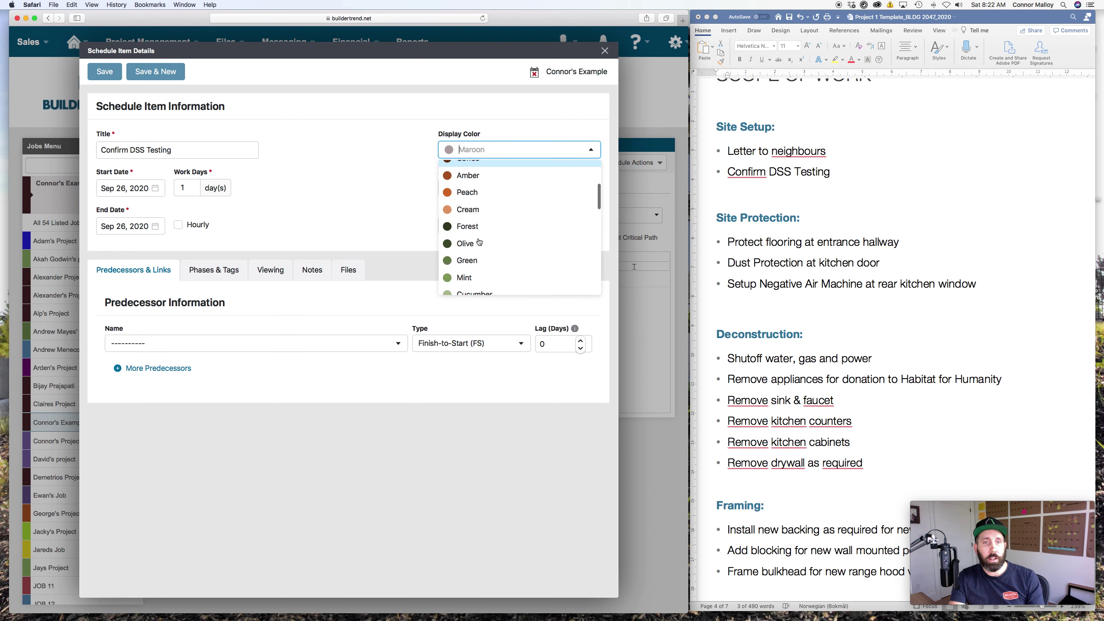
click(464, 277)
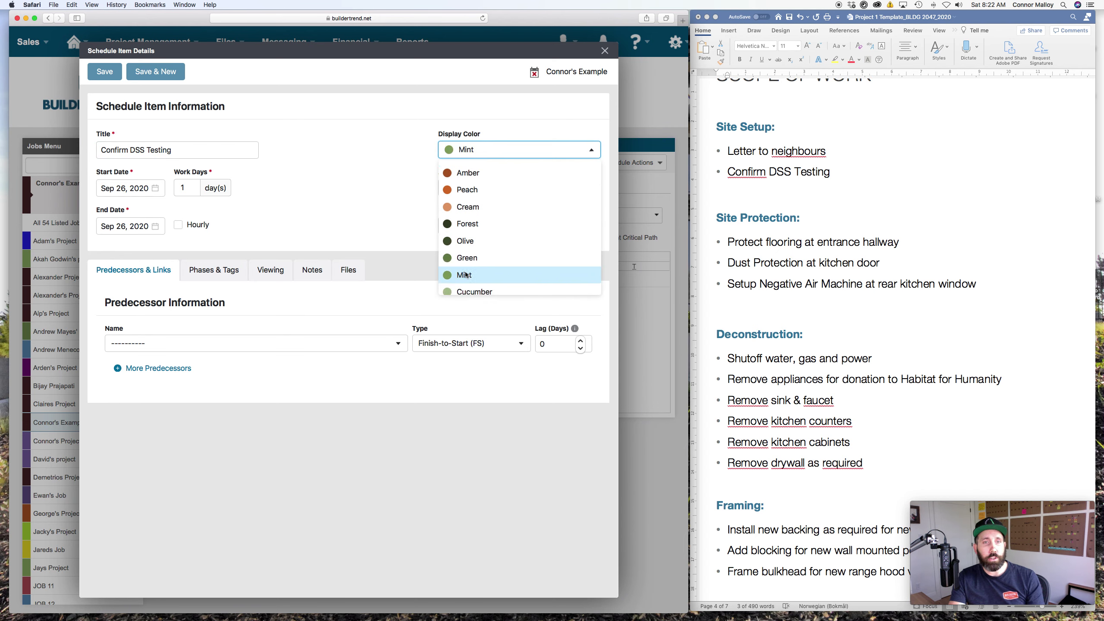
click(165, 192)
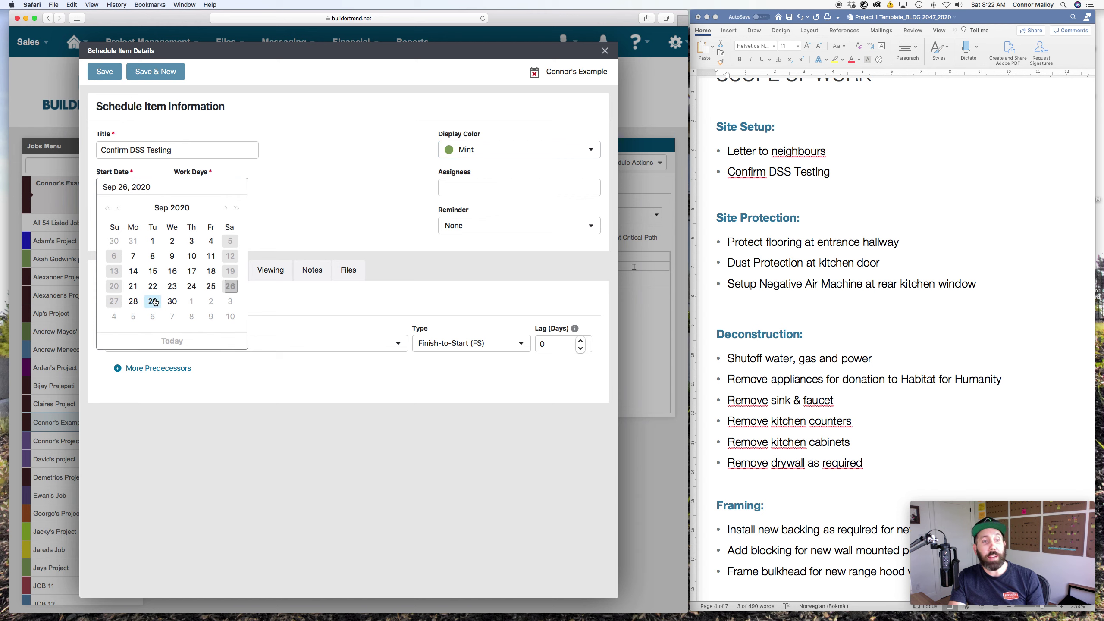
click(155, 302)
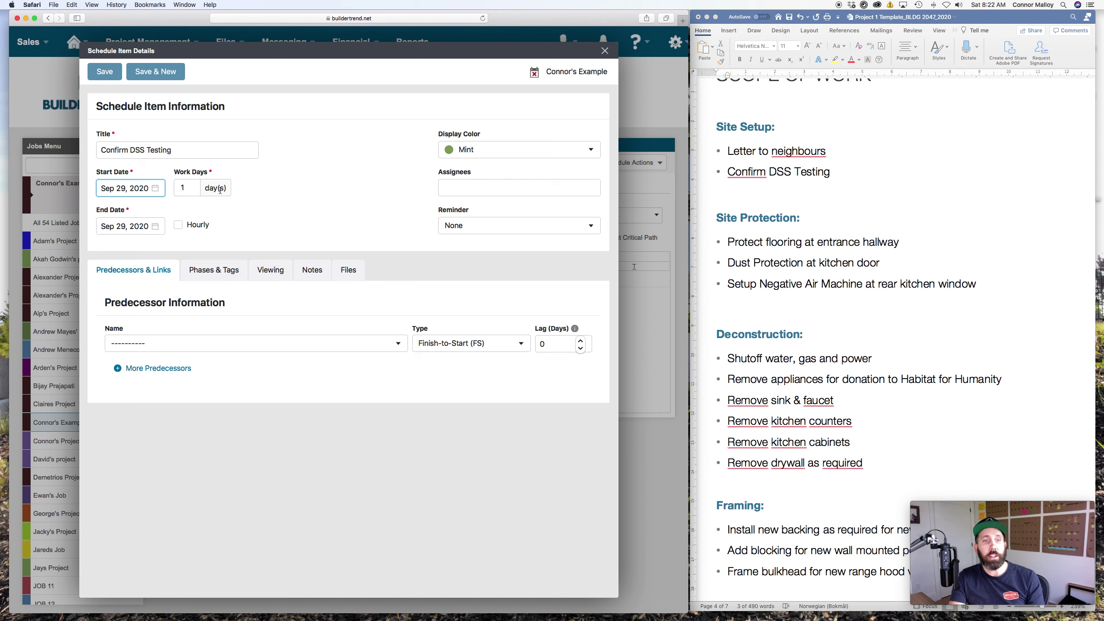
click(103, 72)
click(605, 51)
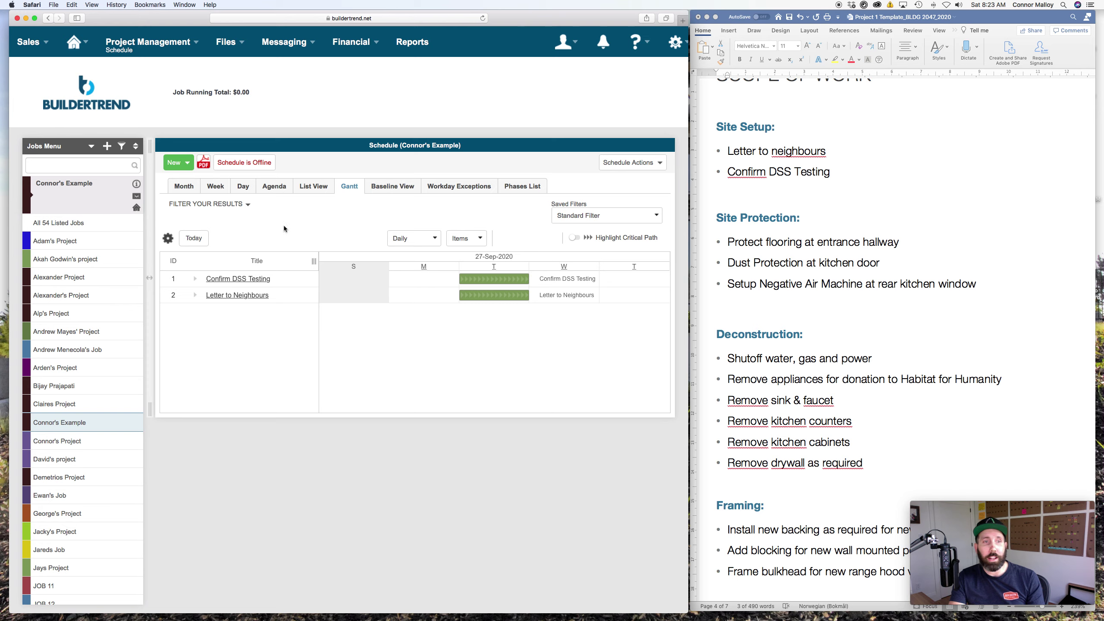
- Start another new schedule item with a Peach display colour
click(176, 162)
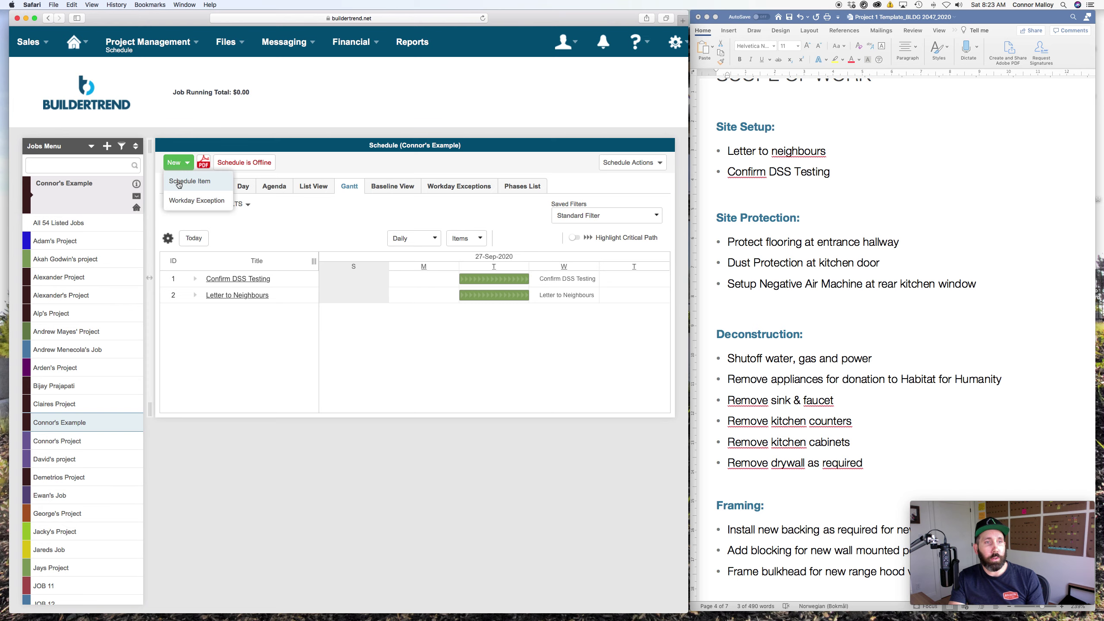
click(178, 185)
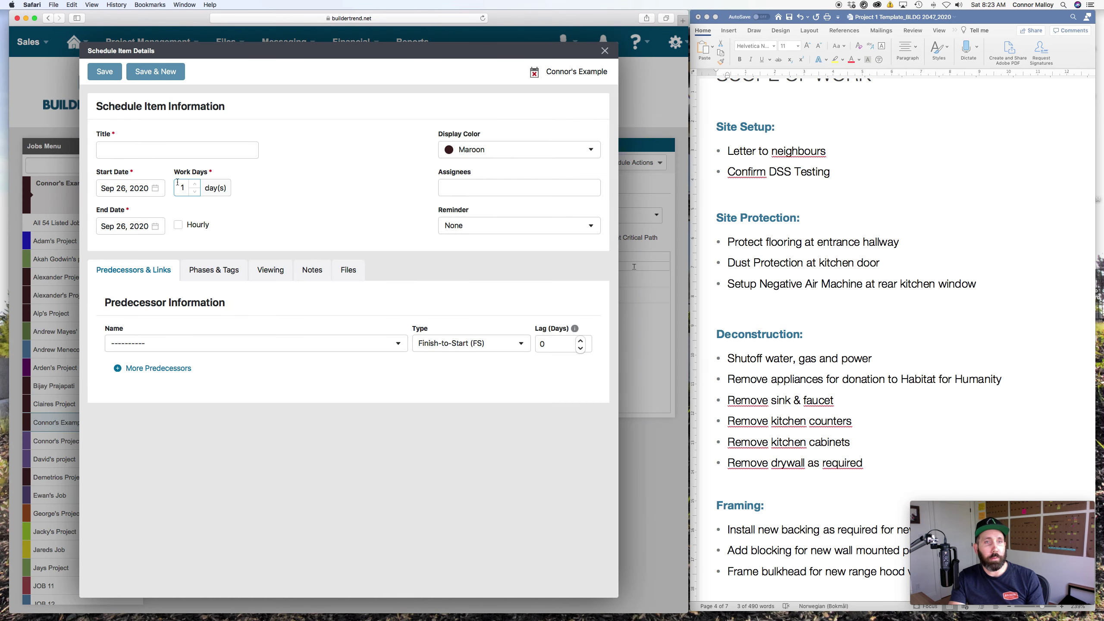
click(486, 149)
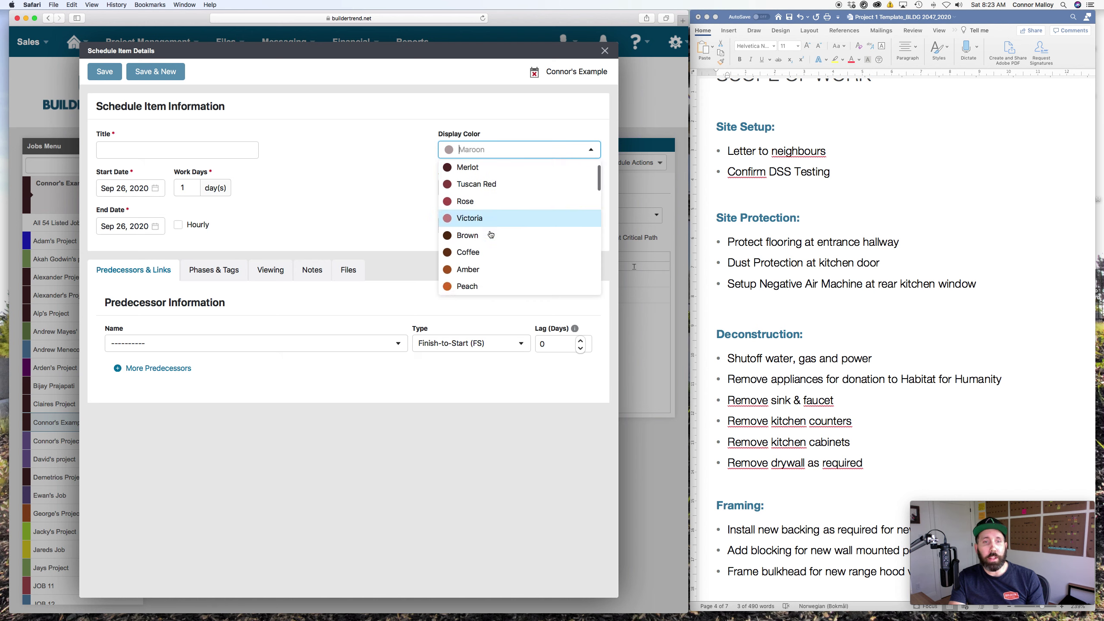
scroll(491, 236, down, 2)
click(467, 224)
- Title it 'Protect flooring', copied from the Word Site Protection list
click(222, 156)
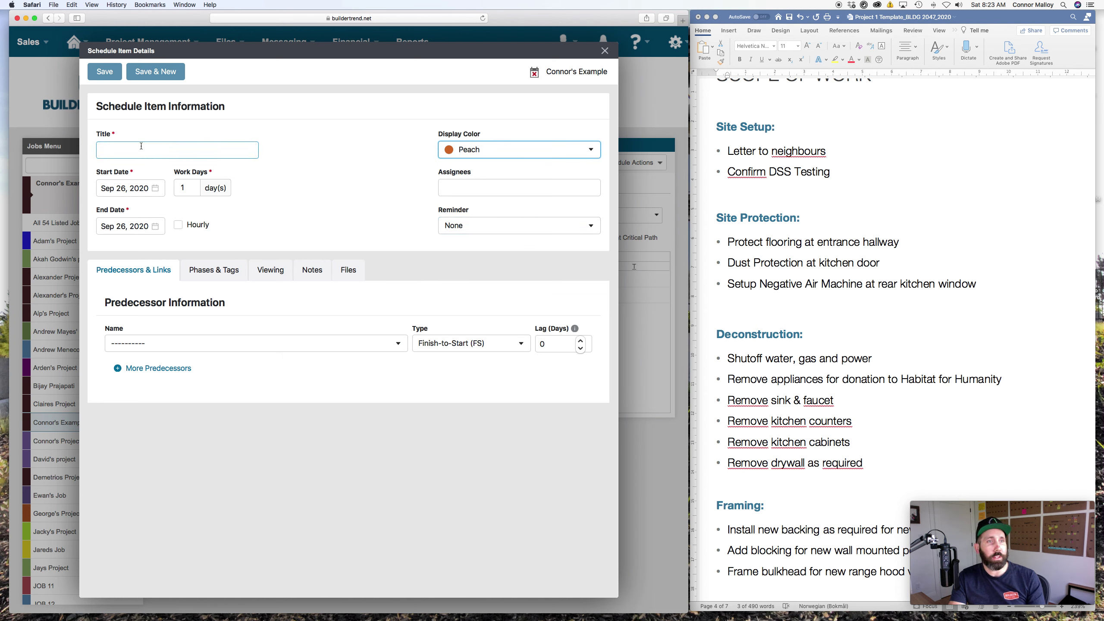
key(super+Tab)
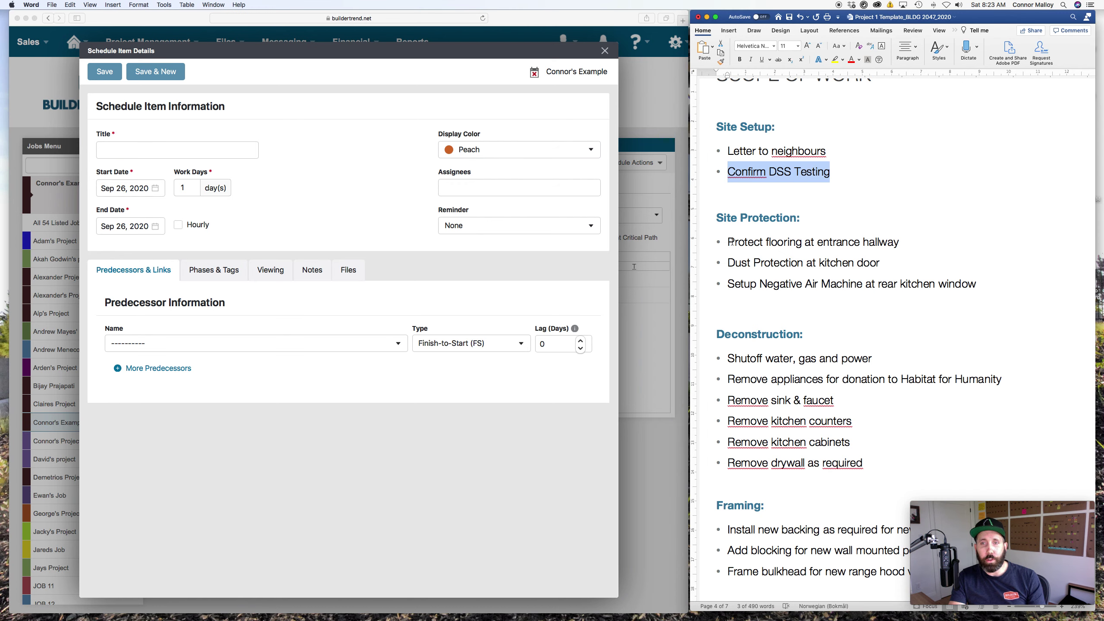
drag(729, 242, 789, 244)
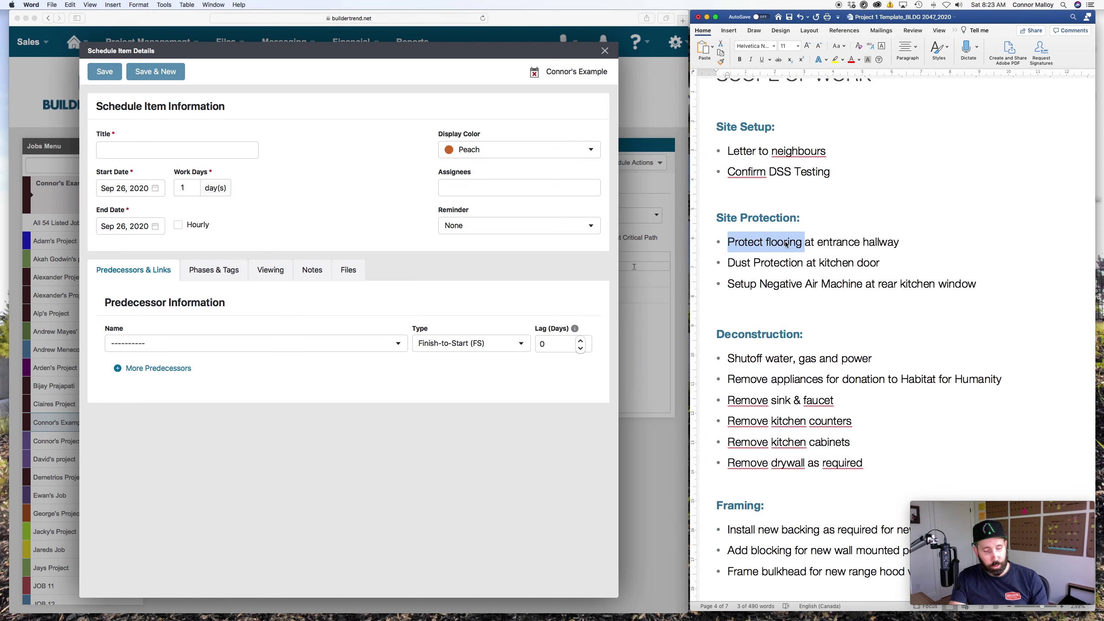
click(193, 157)
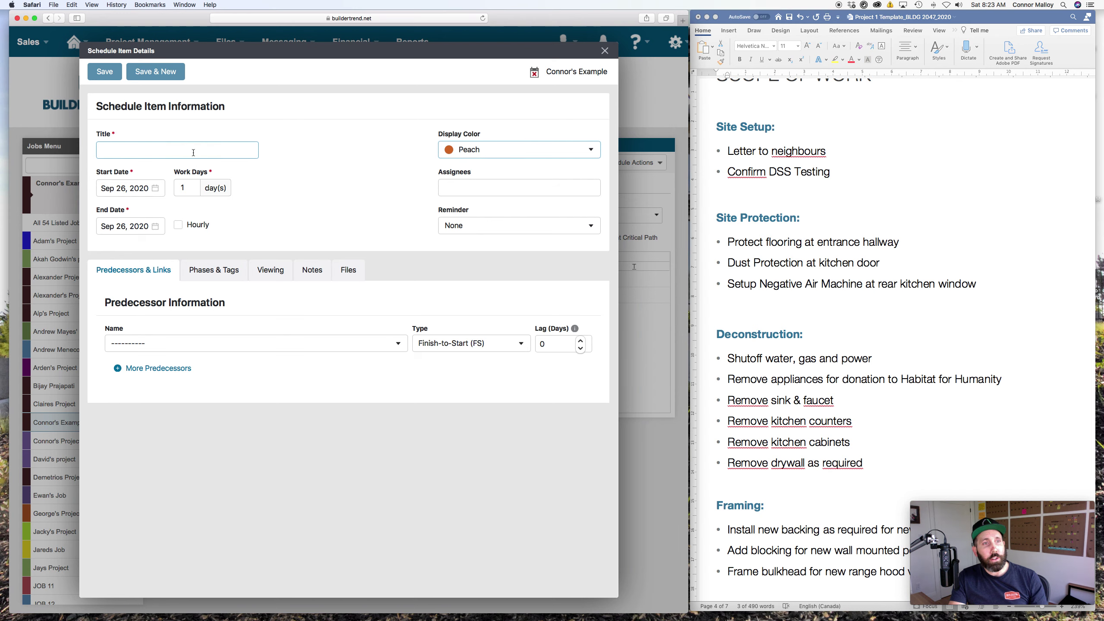
text(•	Protect flooring)
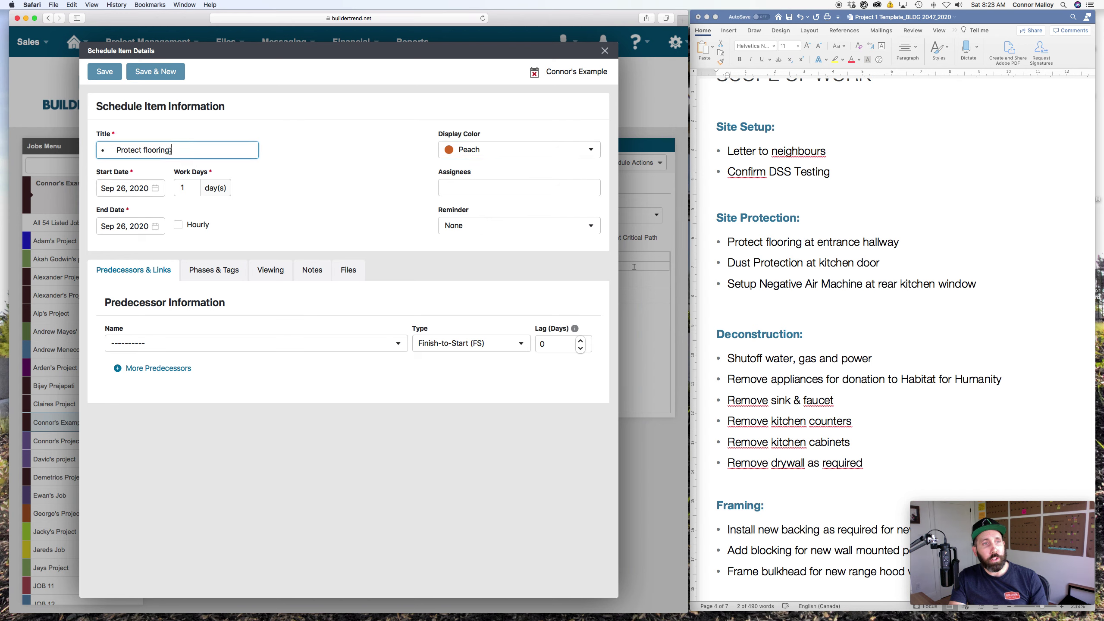
click(117, 150)
key(BackSpace)
key(BackSpace)
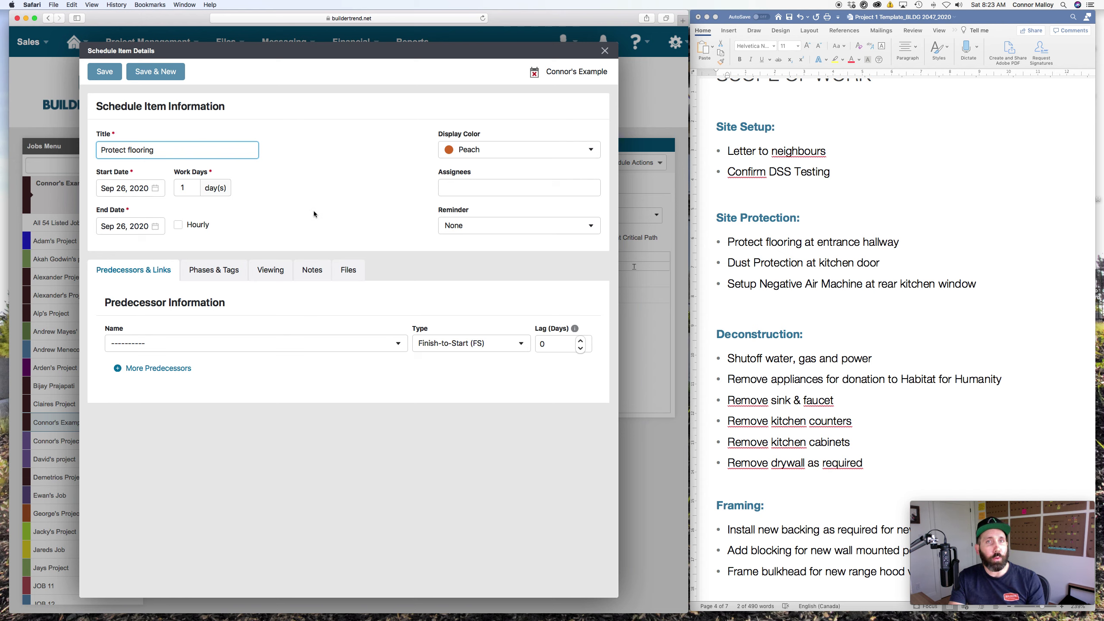
- Set Protect flooring's start date to Sep 30, 2020 and save it with Save & New
click(150, 192)
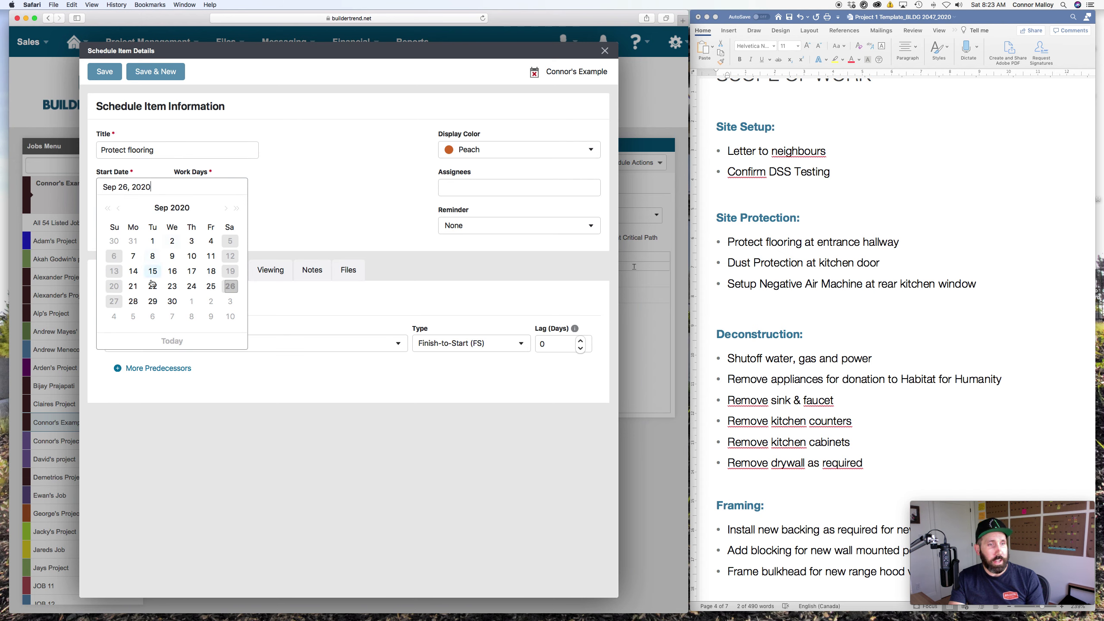
click(174, 303)
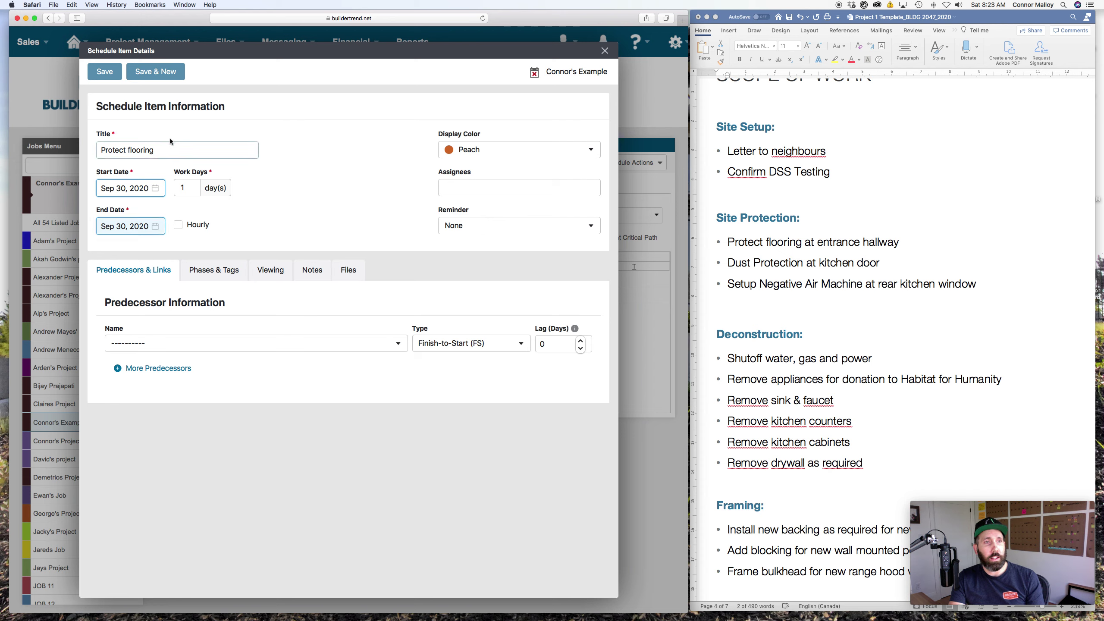
click(157, 79)
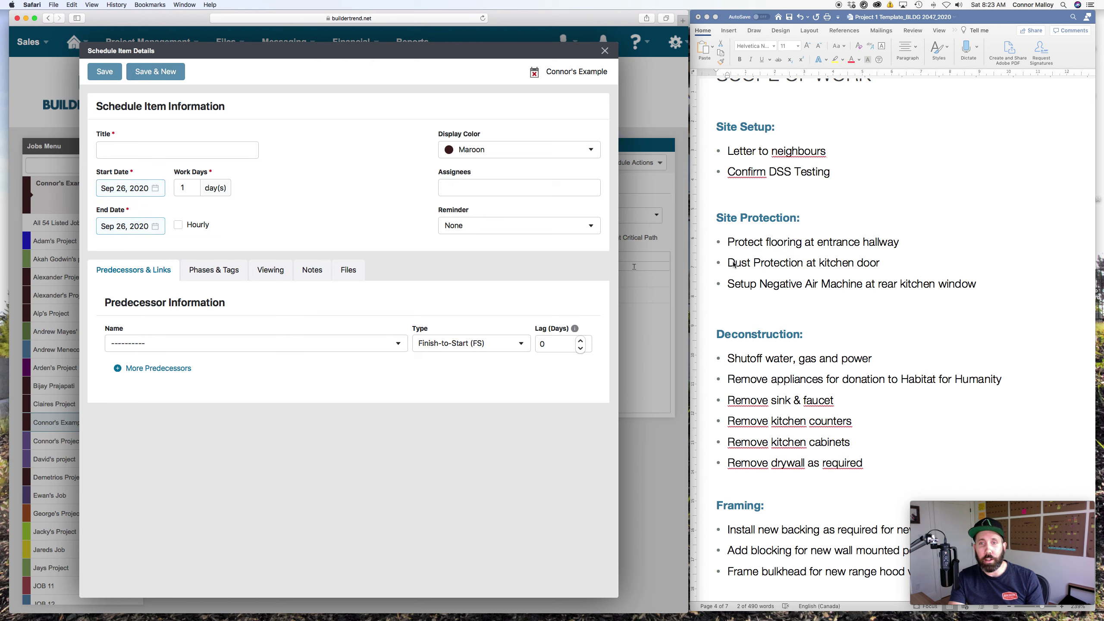
- Copy 'Dust Protection' from Word, colour the new item Peach, and paste it as the title
drag(727, 263, 783, 266)
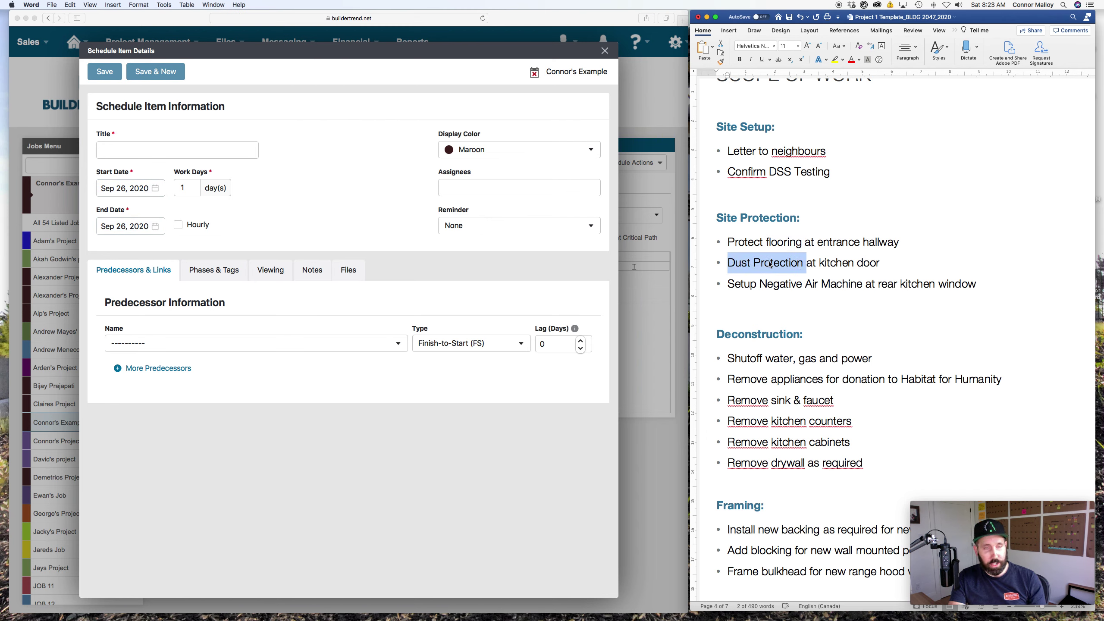
click(516, 159)
click(517, 150)
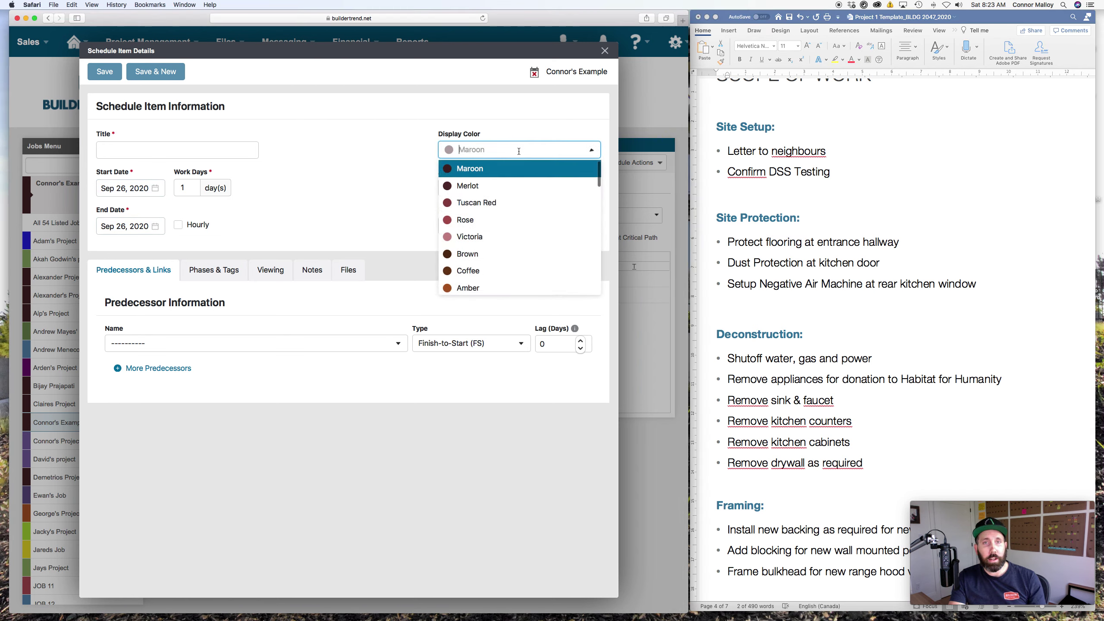
scroll(490, 239, down, 2)
click(490, 240)
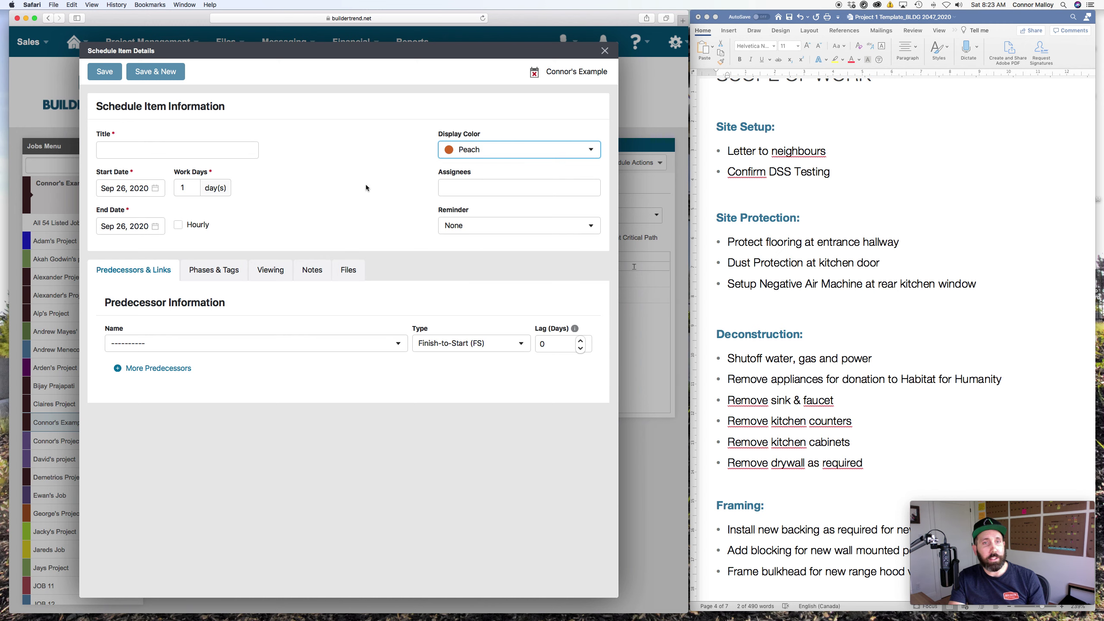
click(209, 148)
text(•	Dust Protection)
click(117, 149)
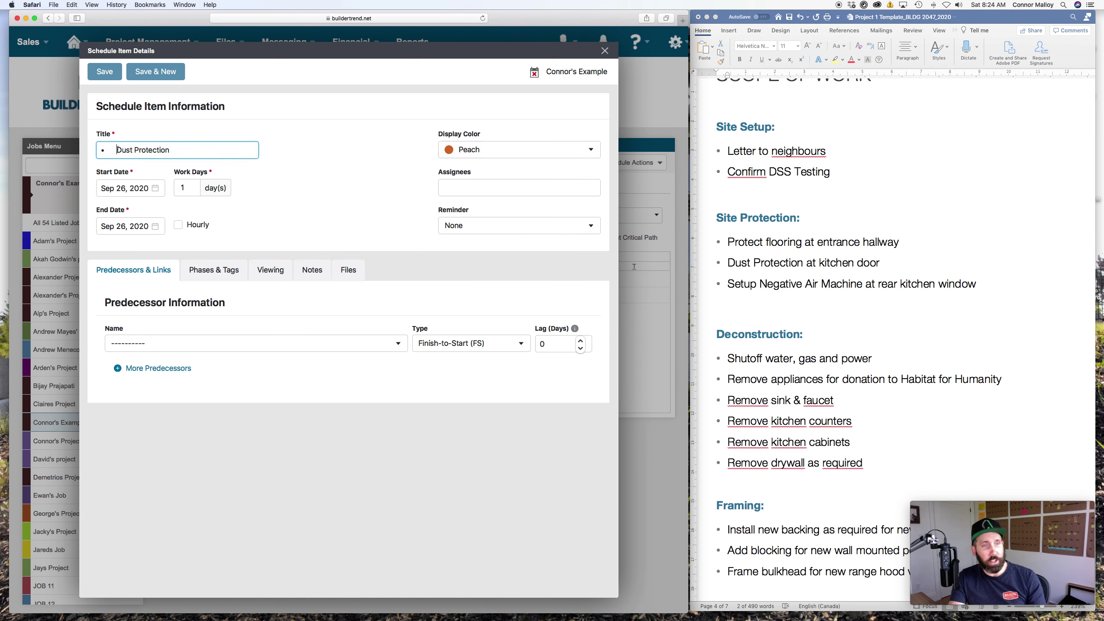
key(BackSpace)
key(BackSpace)
- Set Dust Protection's start date to Sep 30, 2020 and save it with Save & New
click(125, 188)
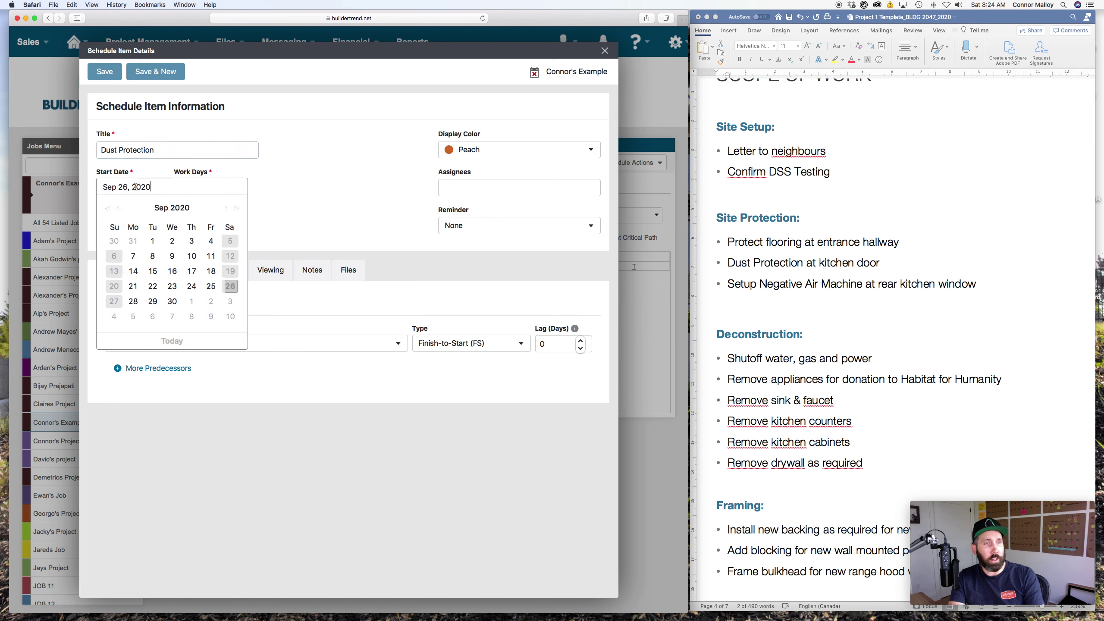
click(174, 304)
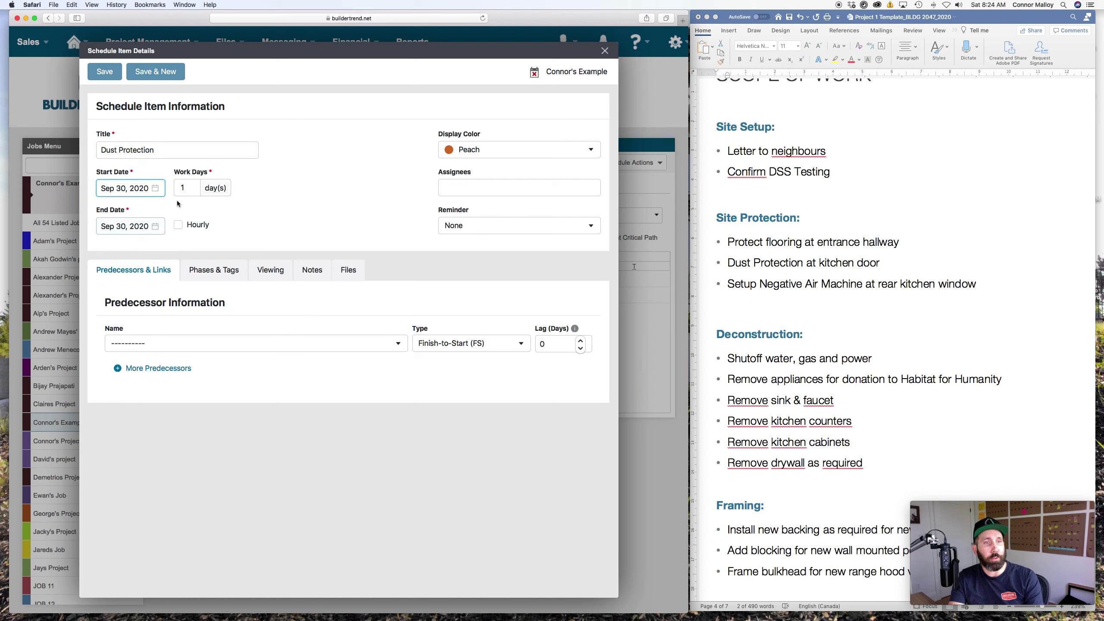
click(147, 79)
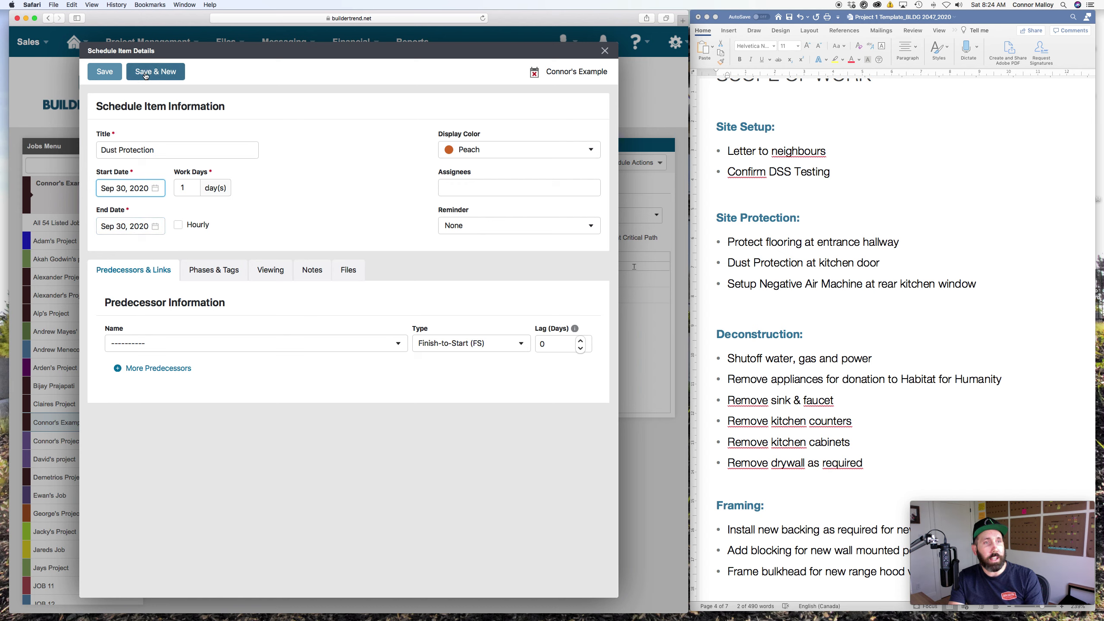
click(761, 284)
- Copy 'Negative Air Machine' from the scope notes into the item's title
drag(760, 284, 841, 288)
key(super+c)
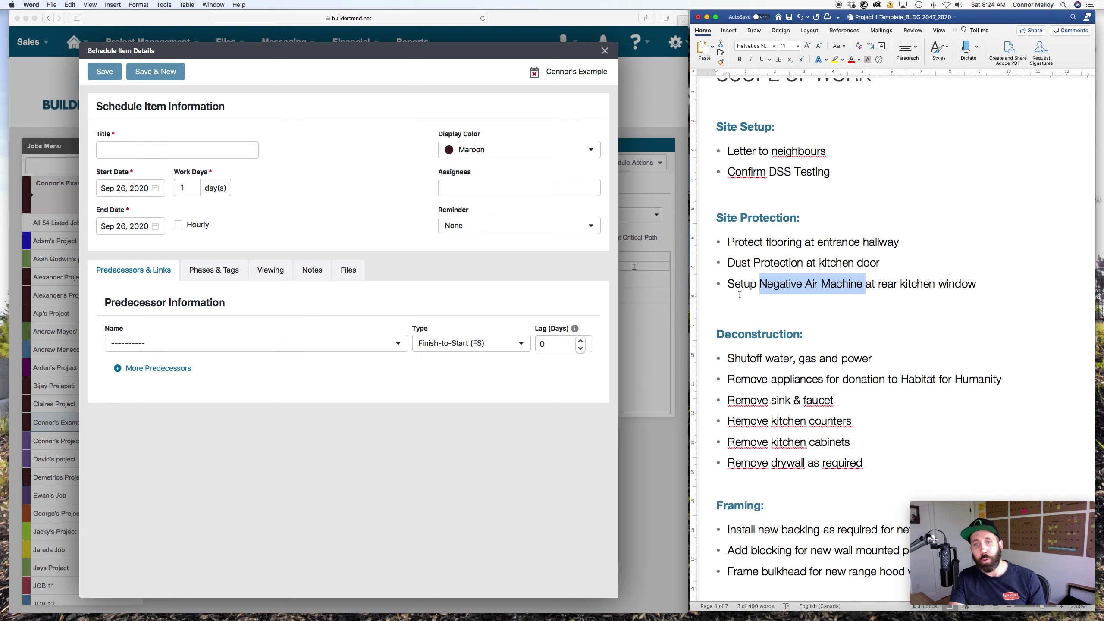
click(215, 161)
click(204, 150)
key(super+v)
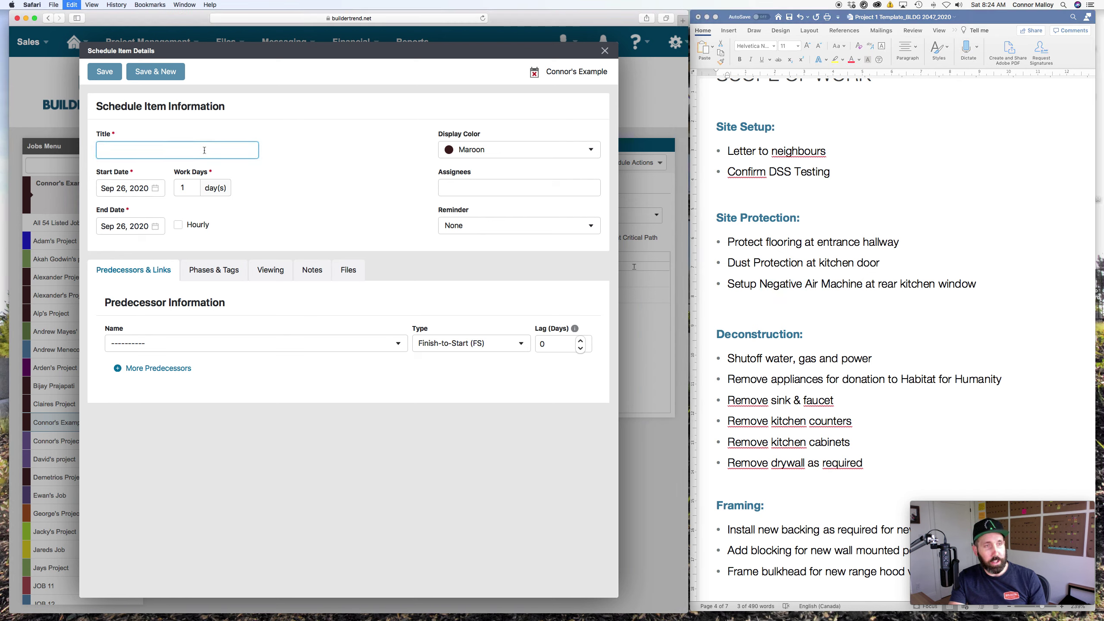
- Set the item's display colour to Peach instead of Amber
click(517, 149)
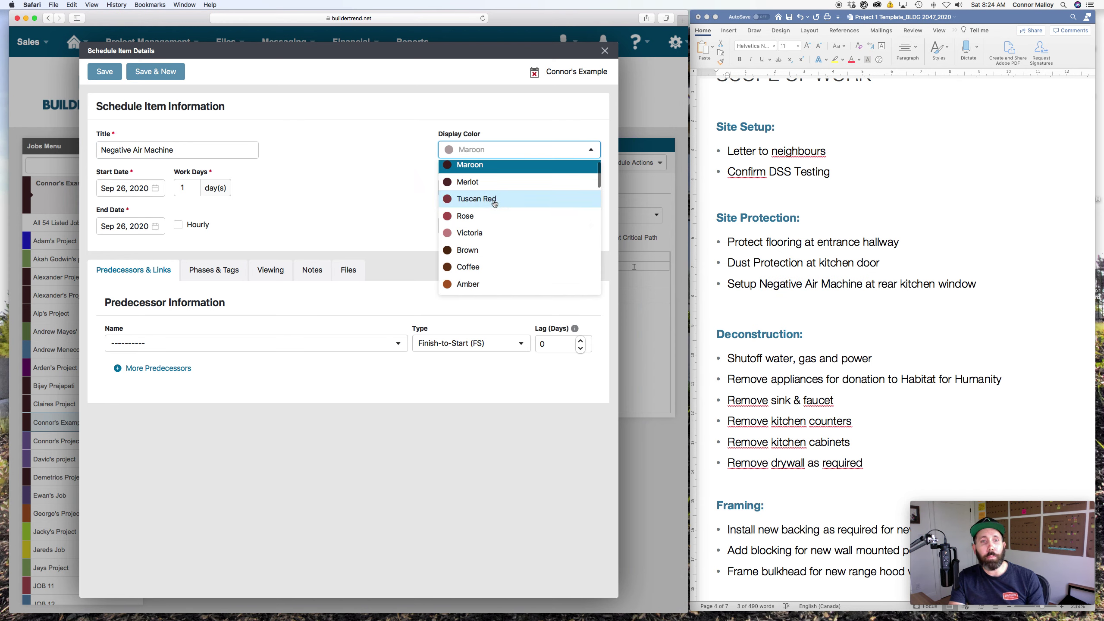
scroll(474, 225, down, 2)
click(473, 235)
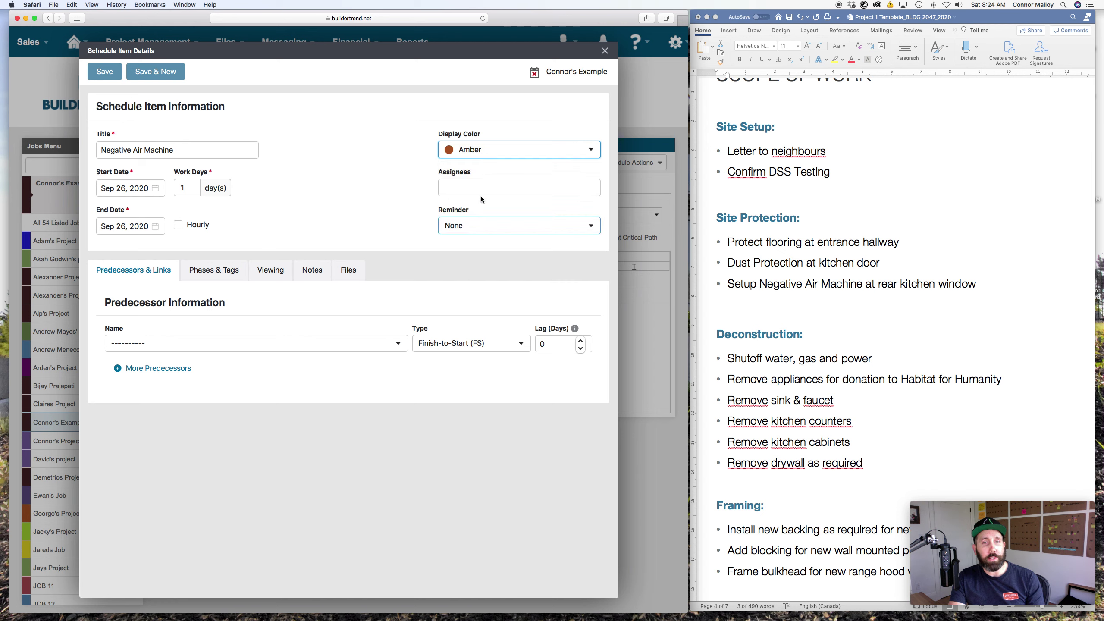
click(495, 156)
click(474, 254)
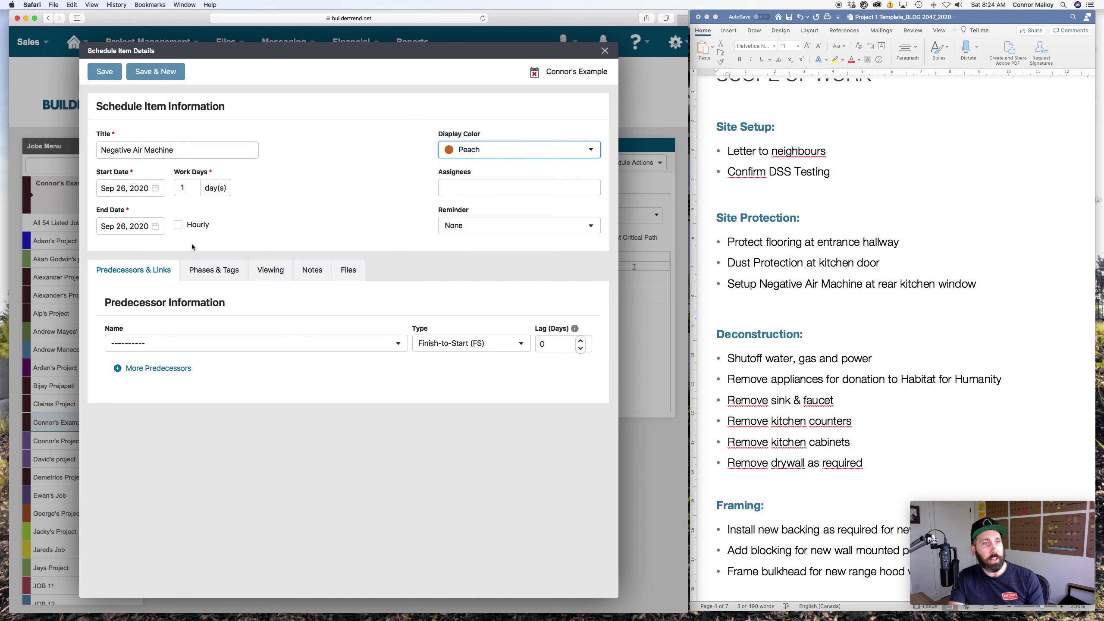
- Set the start date to Oct 1, 2020, save the item and close its details
click(144, 188)
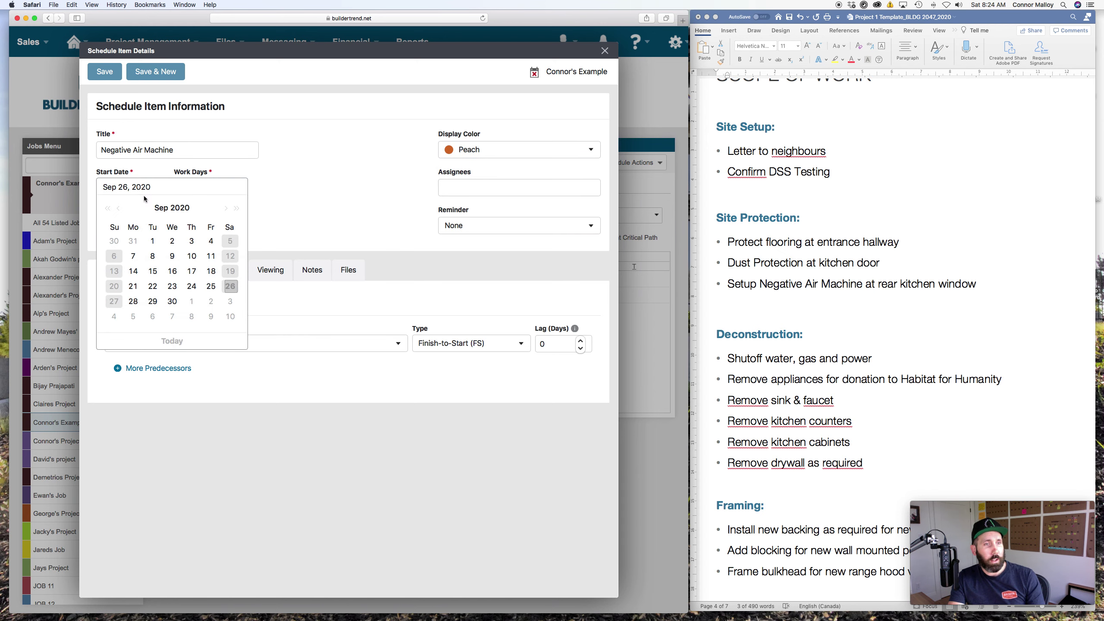
click(191, 301)
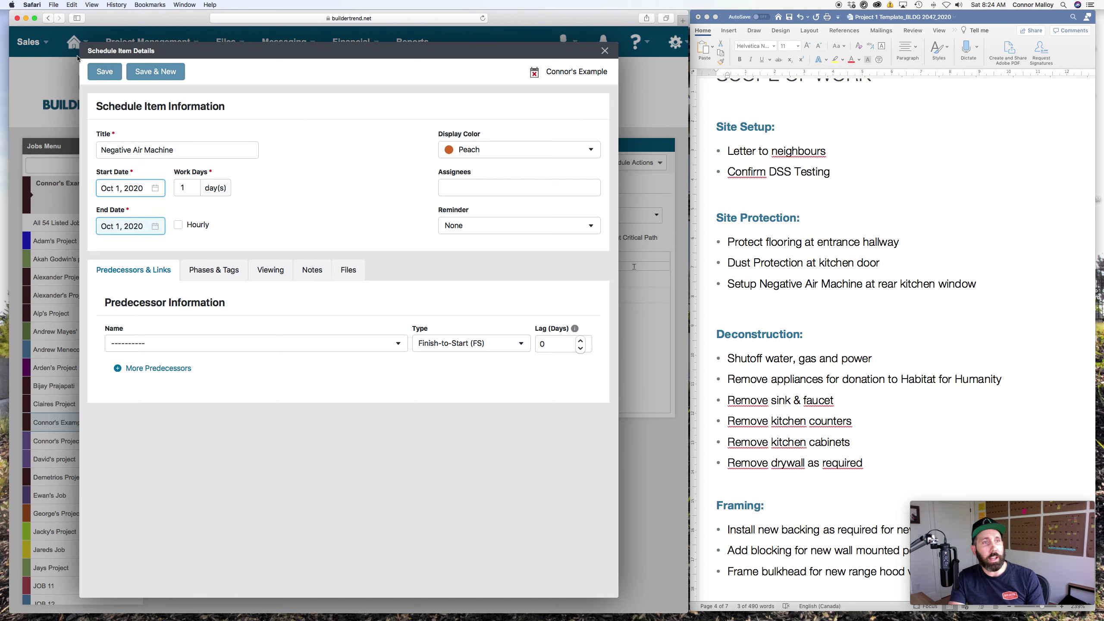
click(104, 72)
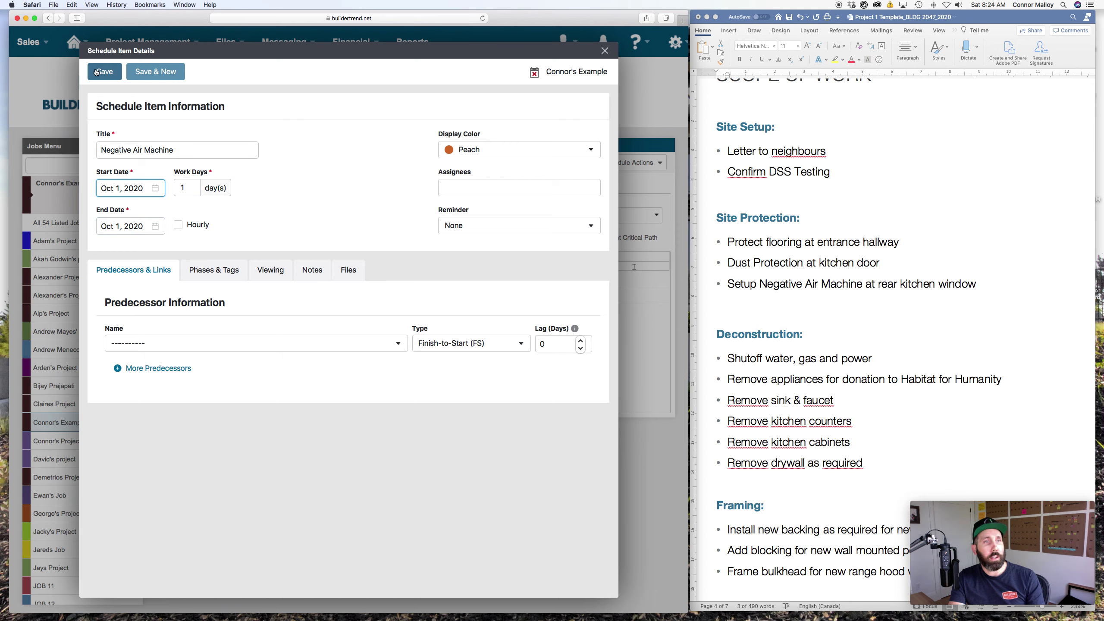
click(605, 52)
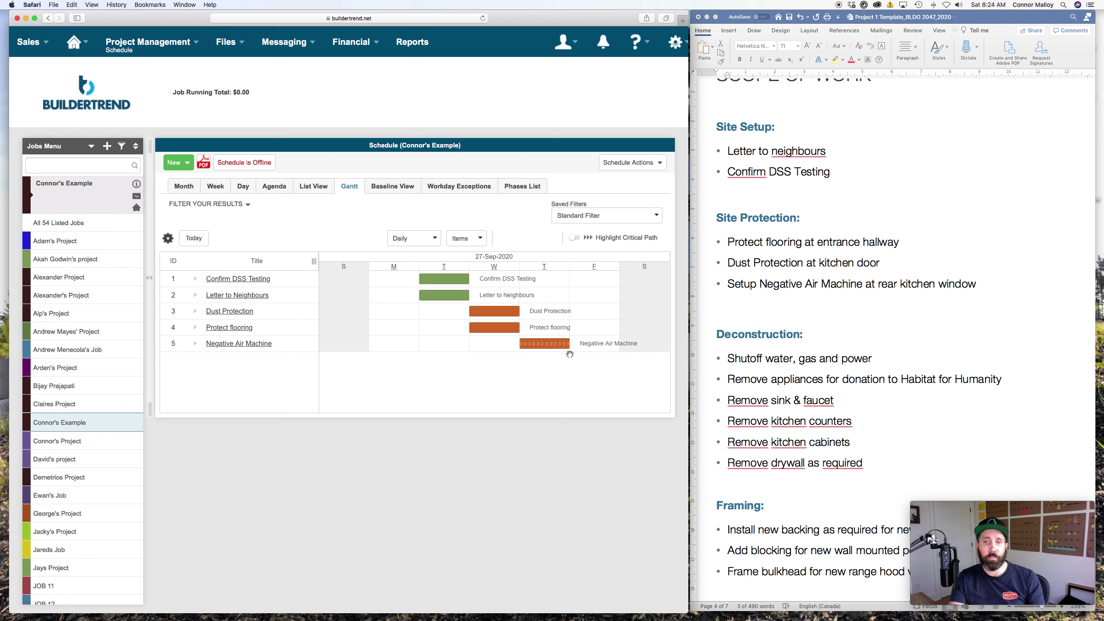
- Create a new schedule item with Violet as its display colour
click(177, 164)
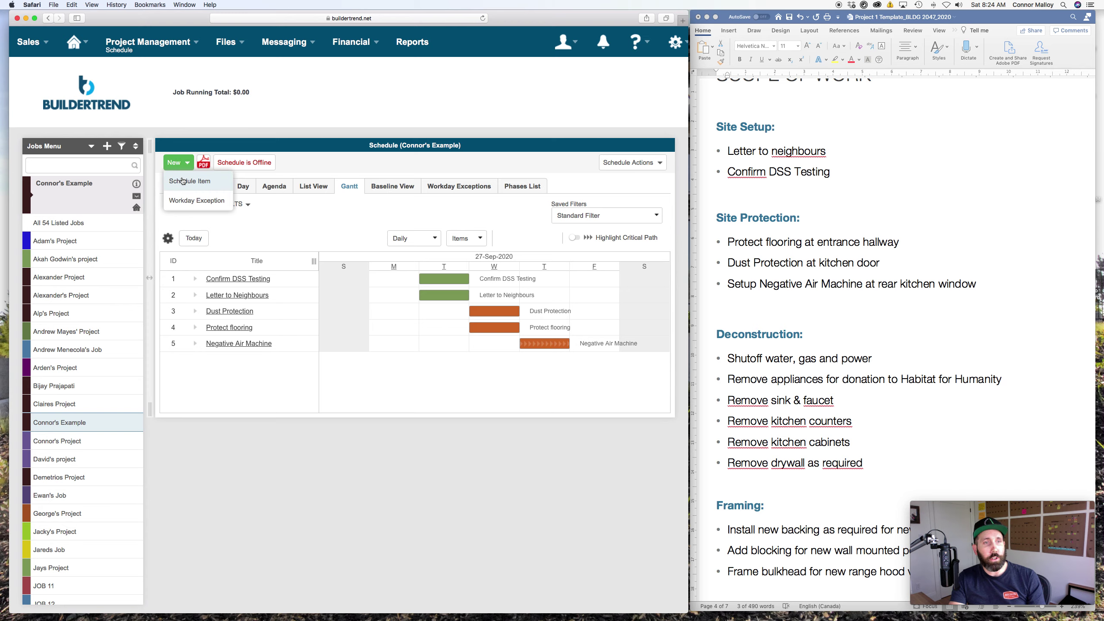
click(182, 178)
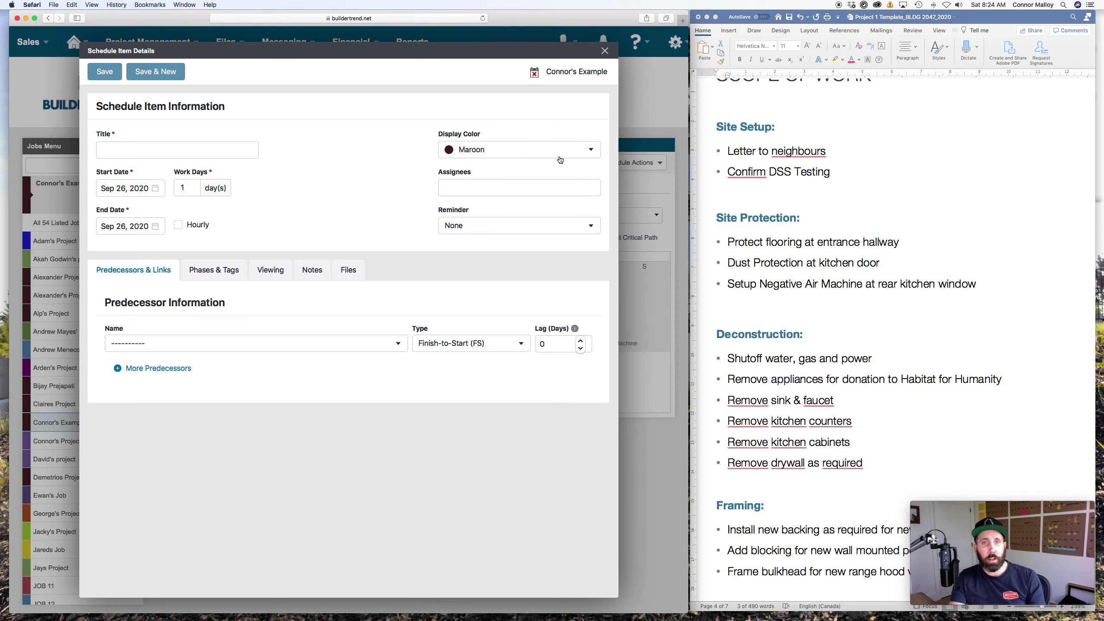
click(560, 149)
scroll(538, 232, down, 3)
scroll(538, 231, down, 5)
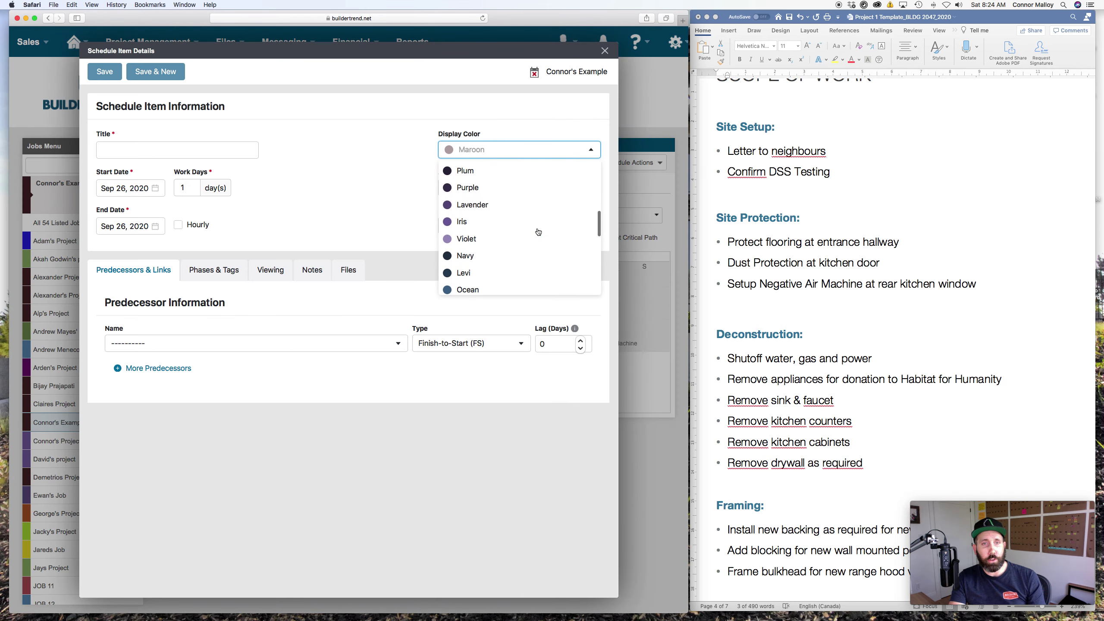
click(478, 241)
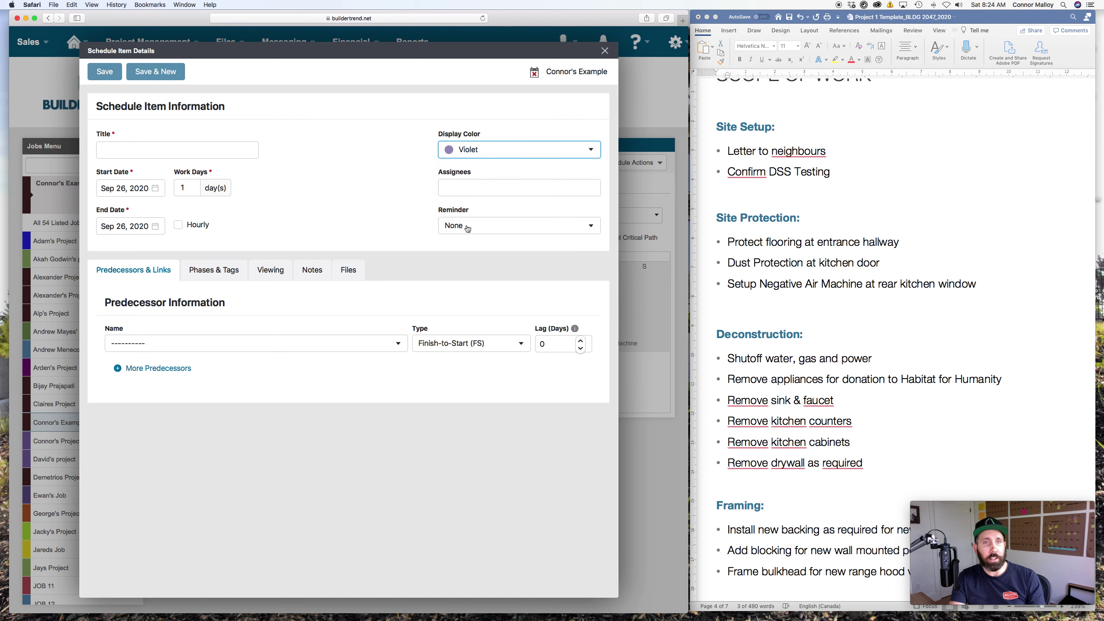
- Copy 'Shutoff water, gas and power' from the scope notes into the title
click(191, 142)
click(736, 358)
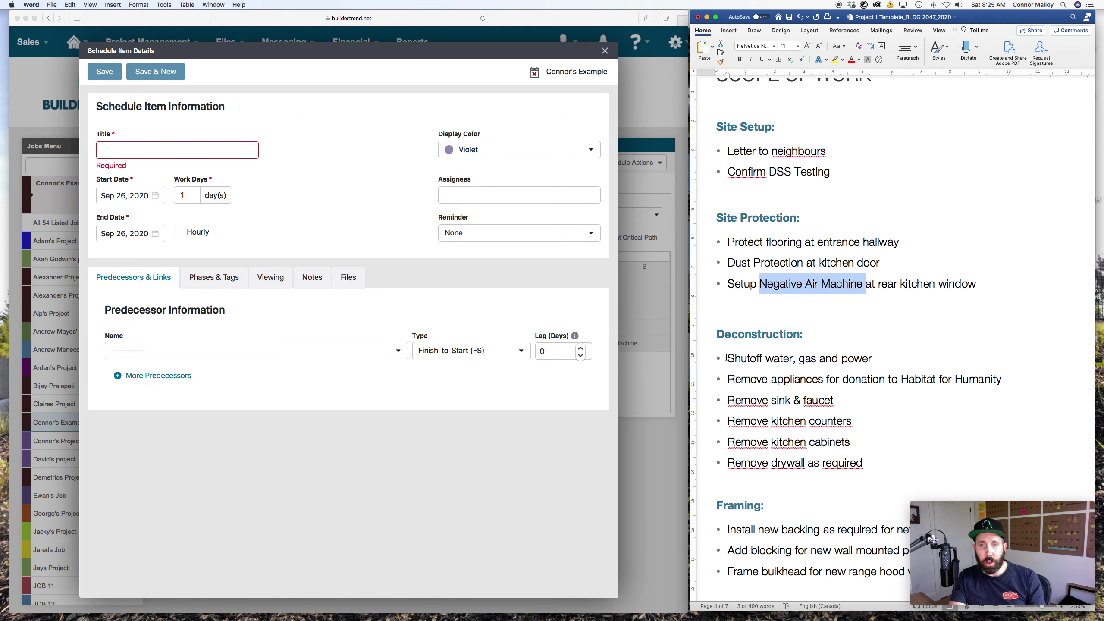
drag(728, 358, 854, 360)
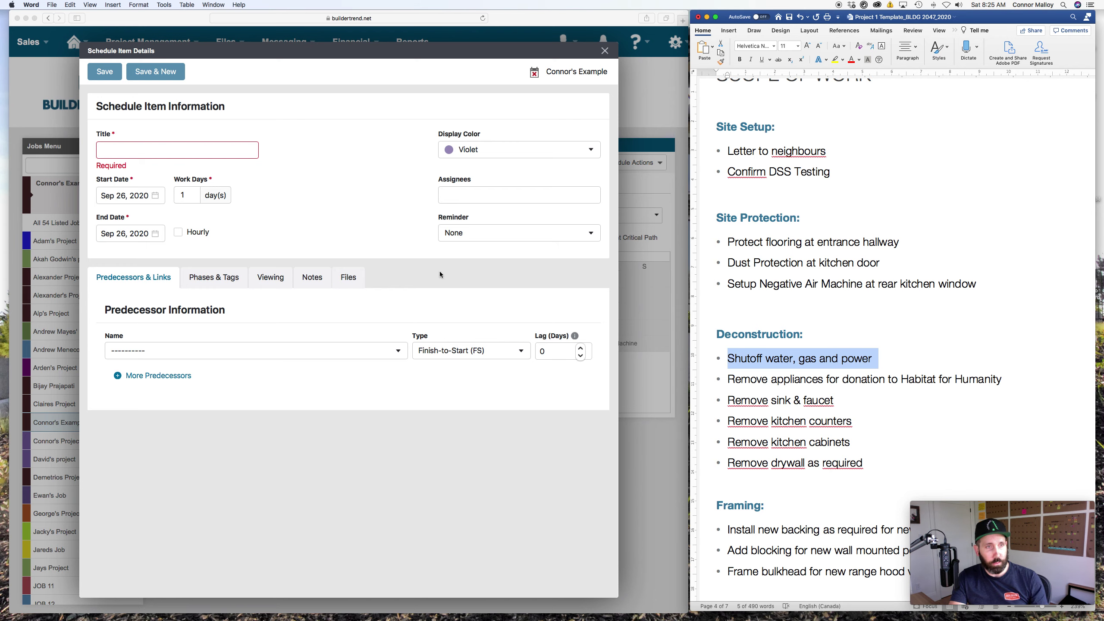
click(139, 147)
text(•	Shutoff water, gas and power)
- Set the start date to Oct 2, 2020, strip the stray bullet, and Save & New
click(147, 188)
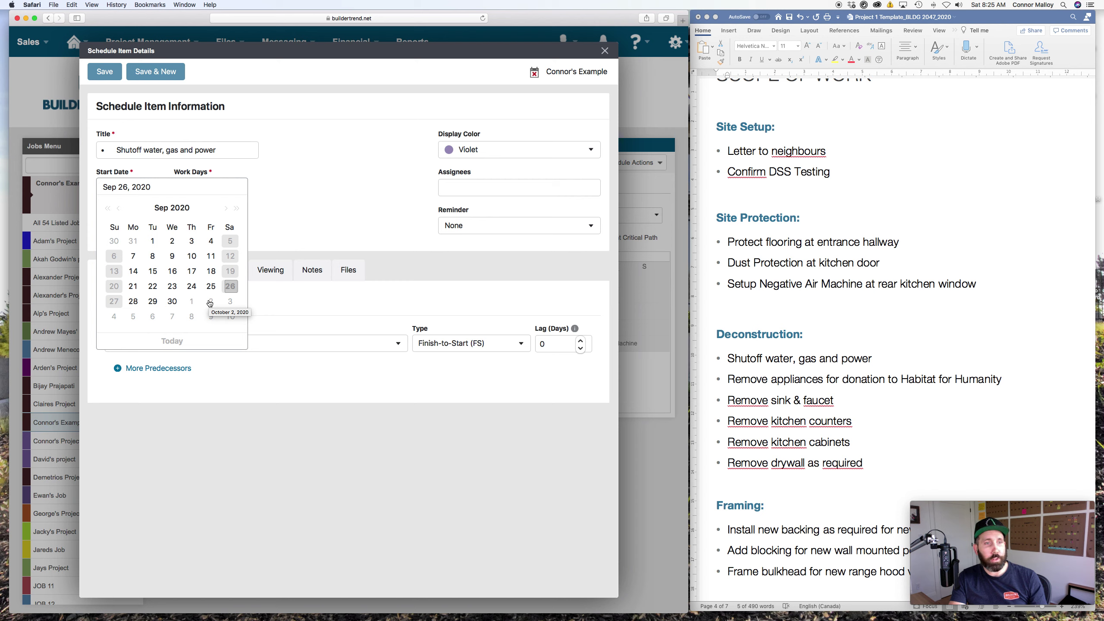
click(210, 301)
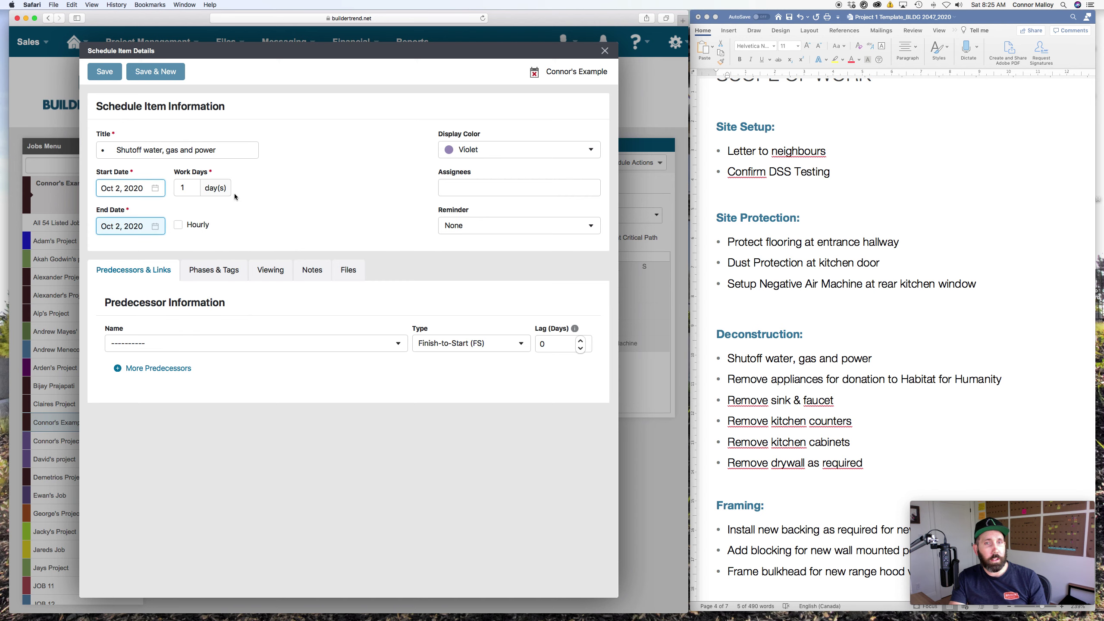
click(165, 150)
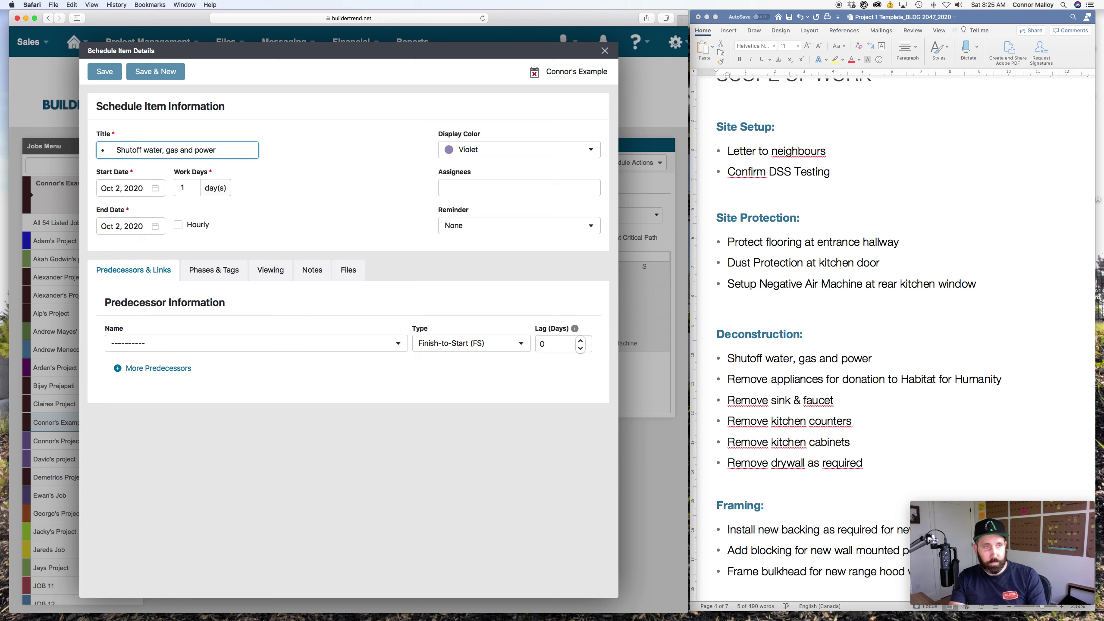
key(BackSpace)
key(BackSpace)
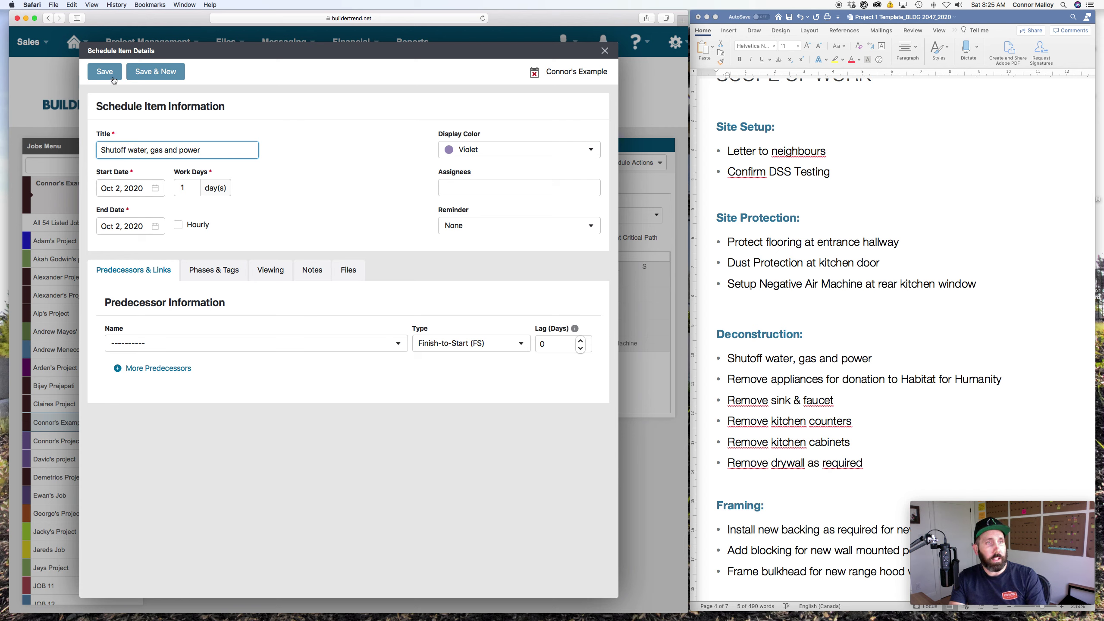
click(155, 71)
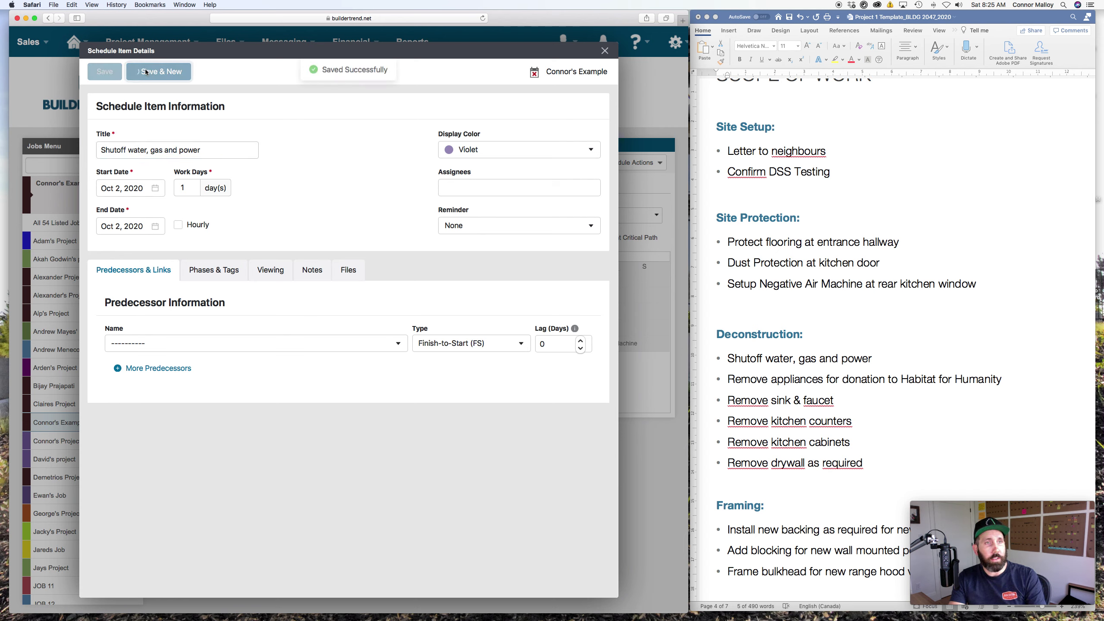
- Set the new item's display colour to Violet
click(442, 150)
scroll(472, 253, down, 3)
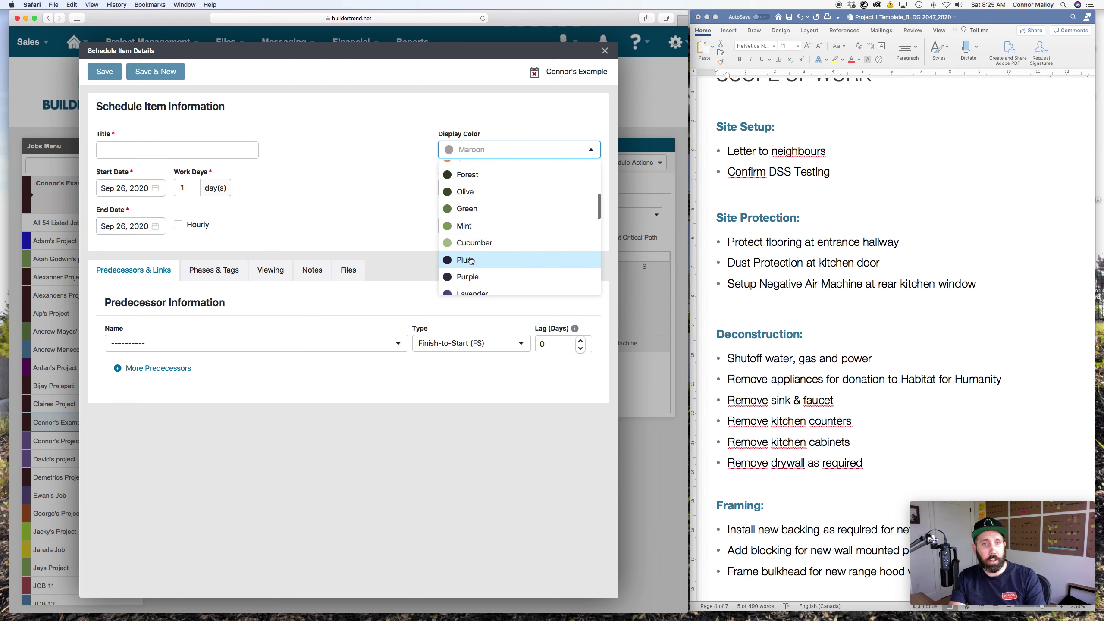
scroll(471, 260, down, 3)
click(470, 258)
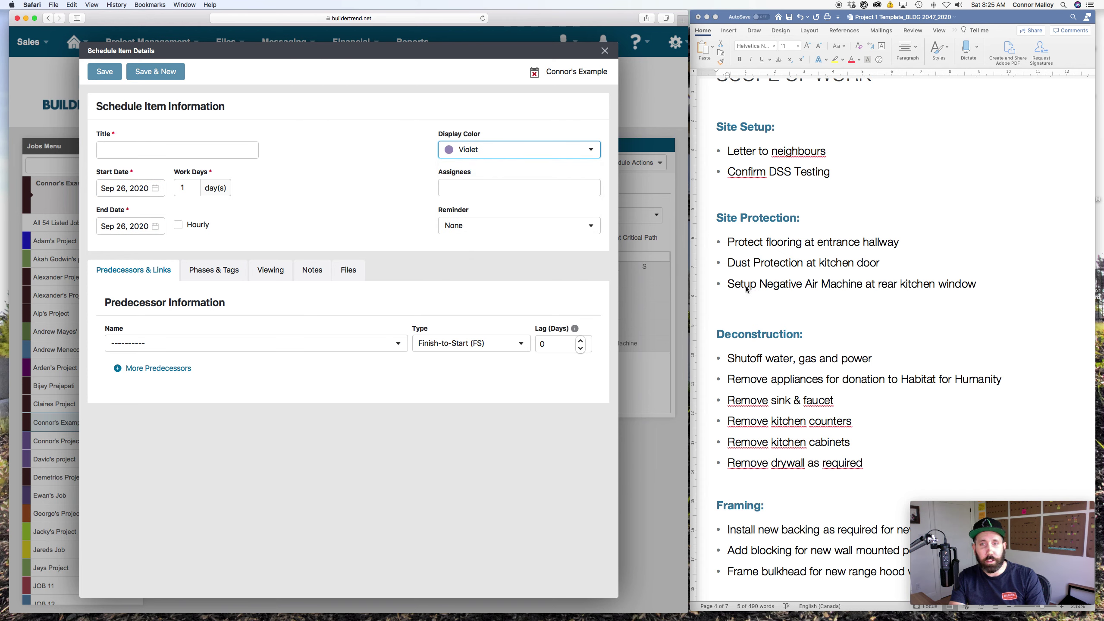
- Title the item 'Remove appliances', copied from the scope notes without the leading bullet
triple_click(733, 359)
drag(729, 380, 826, 379)
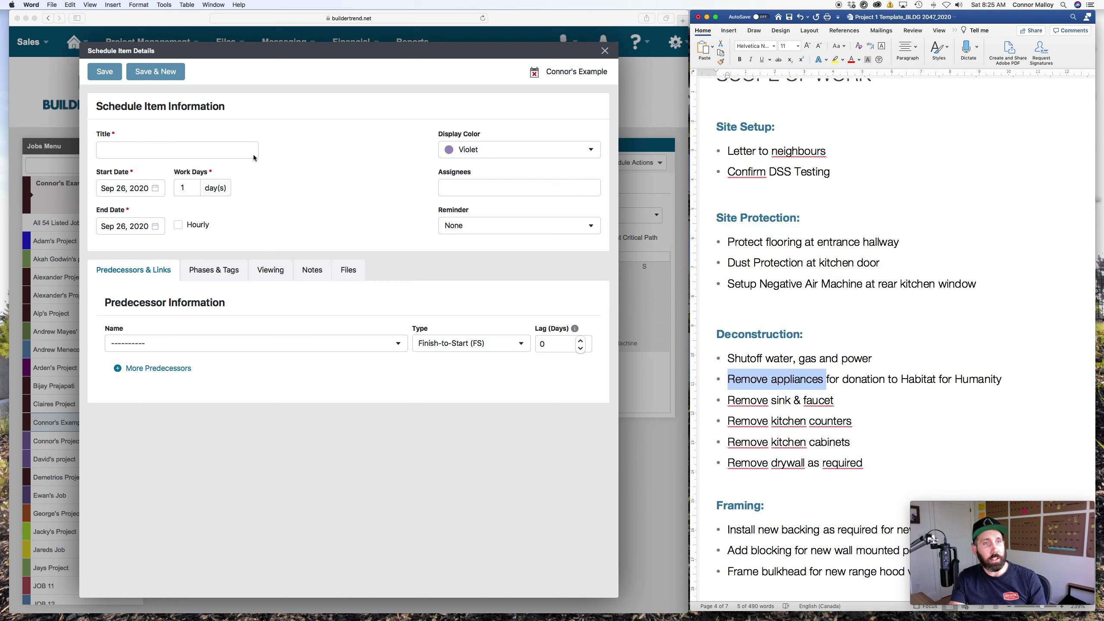
click(169, 150)
text(•	Remove appliances)
click(114, 150)
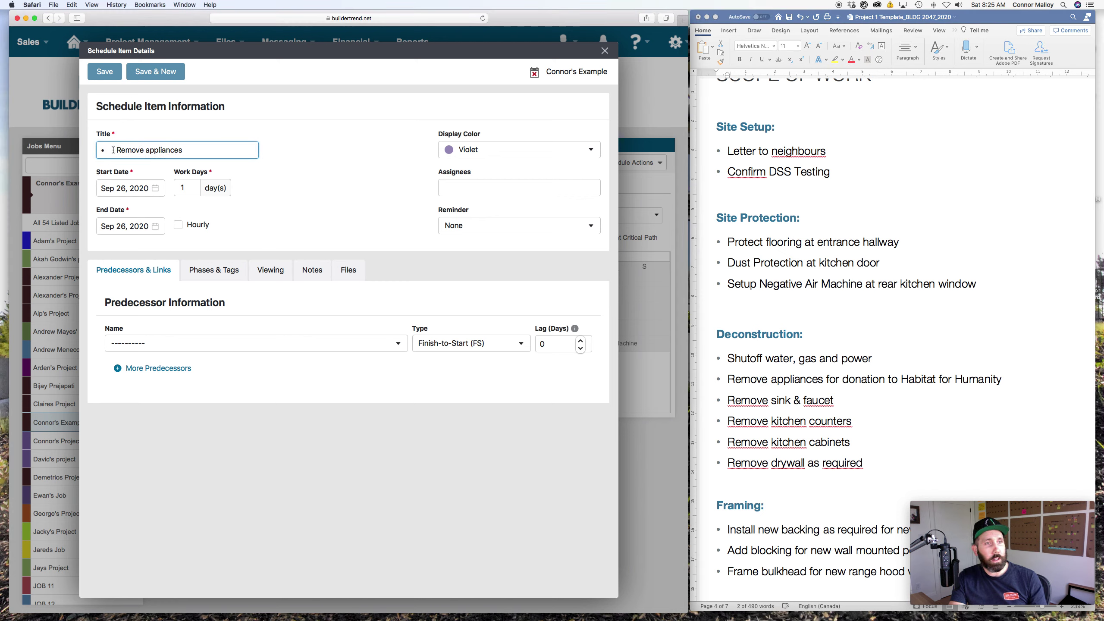
key(BackSpace)
key(BackSpace)
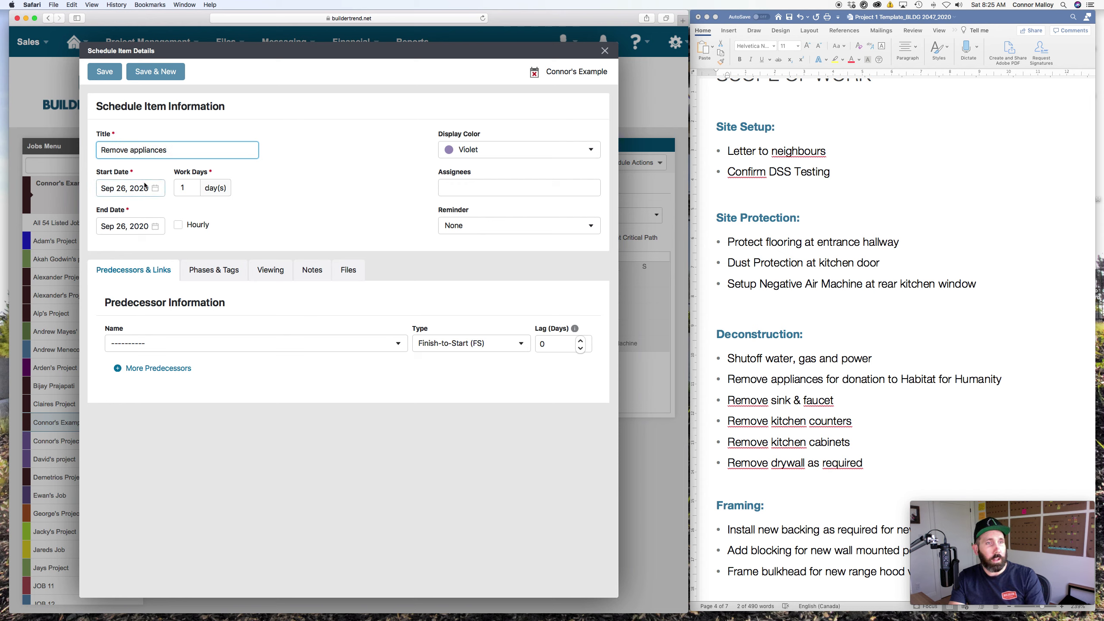
- Set the start date to Oct 2, 2020 and Save & New
click(146, 188)
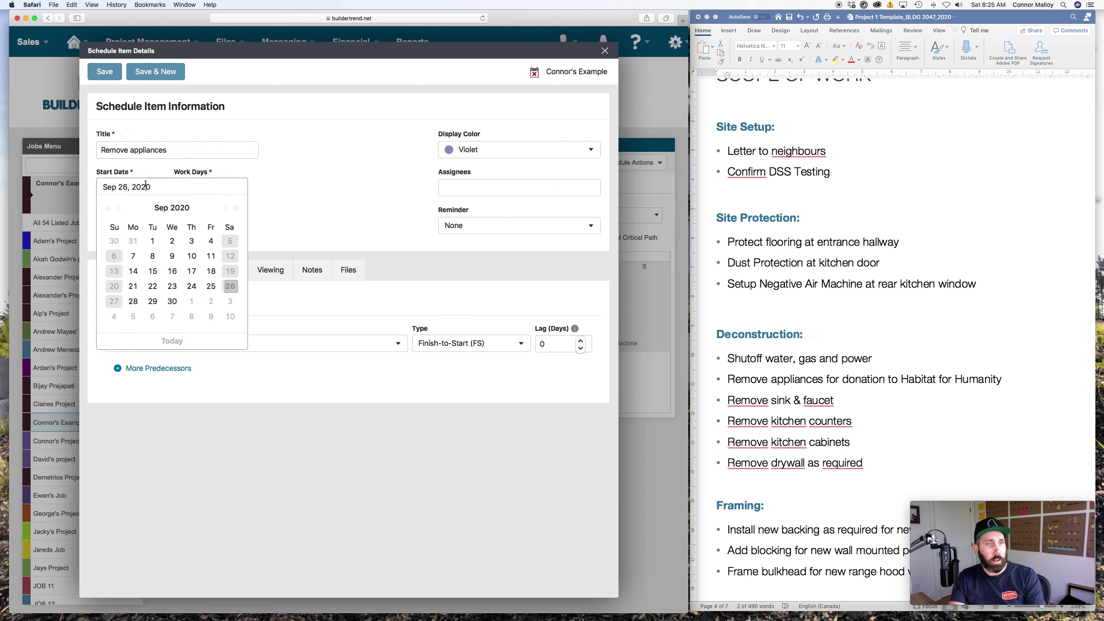
click(211, 302)
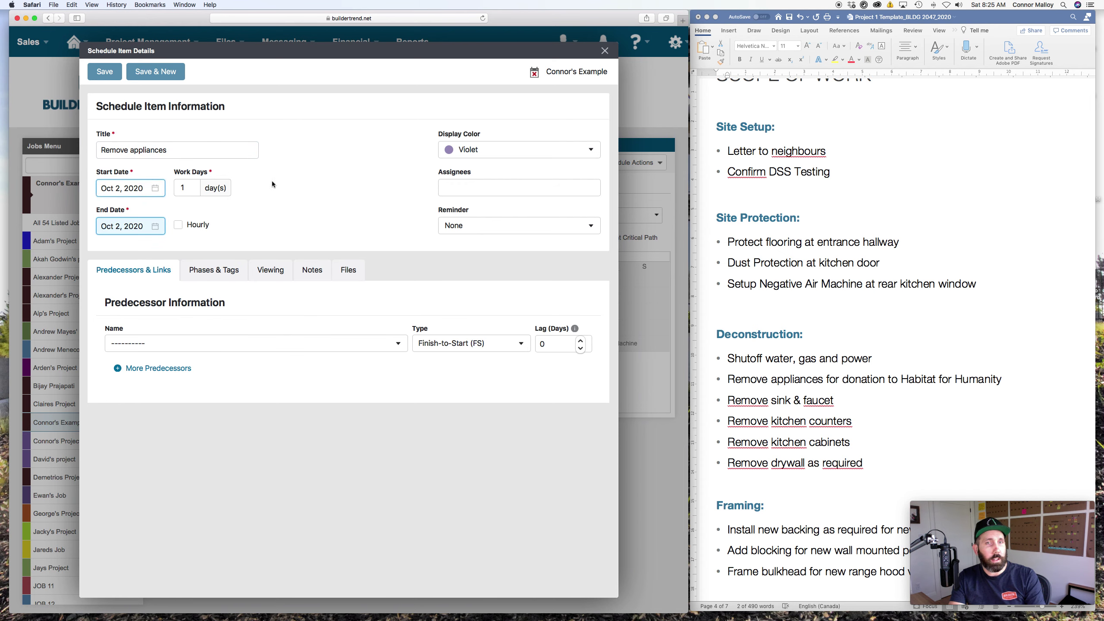
click(168, 74)
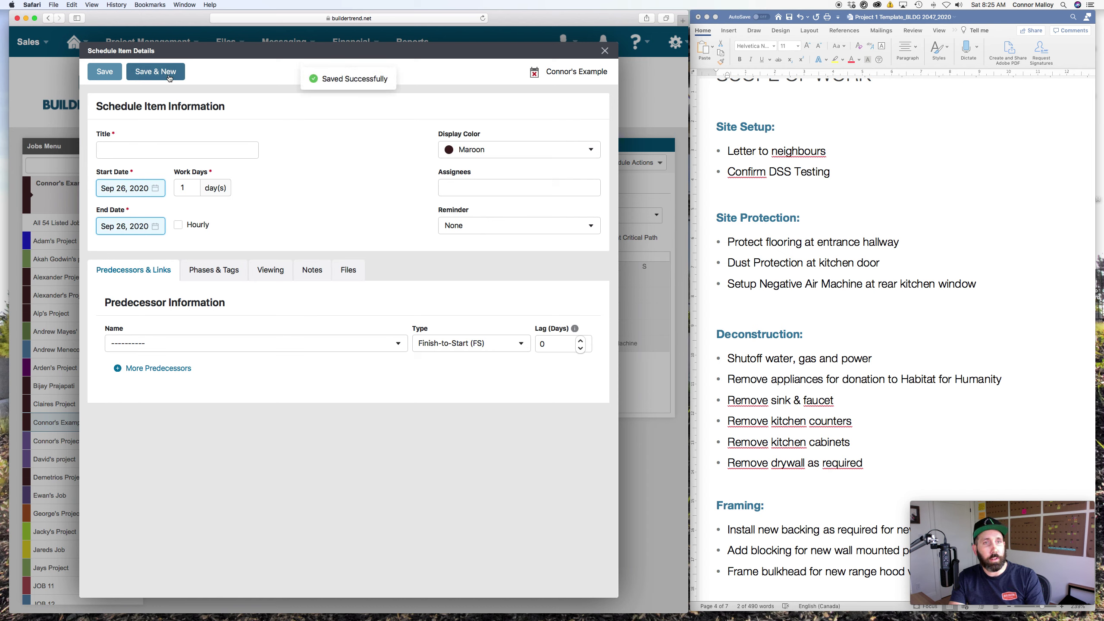
- Paste 'Remove sink & faucet' from the notes as title, changing it to 'Kitchen sink & faucet'
click(740, 404)
drag(728, 401, 818, 405)
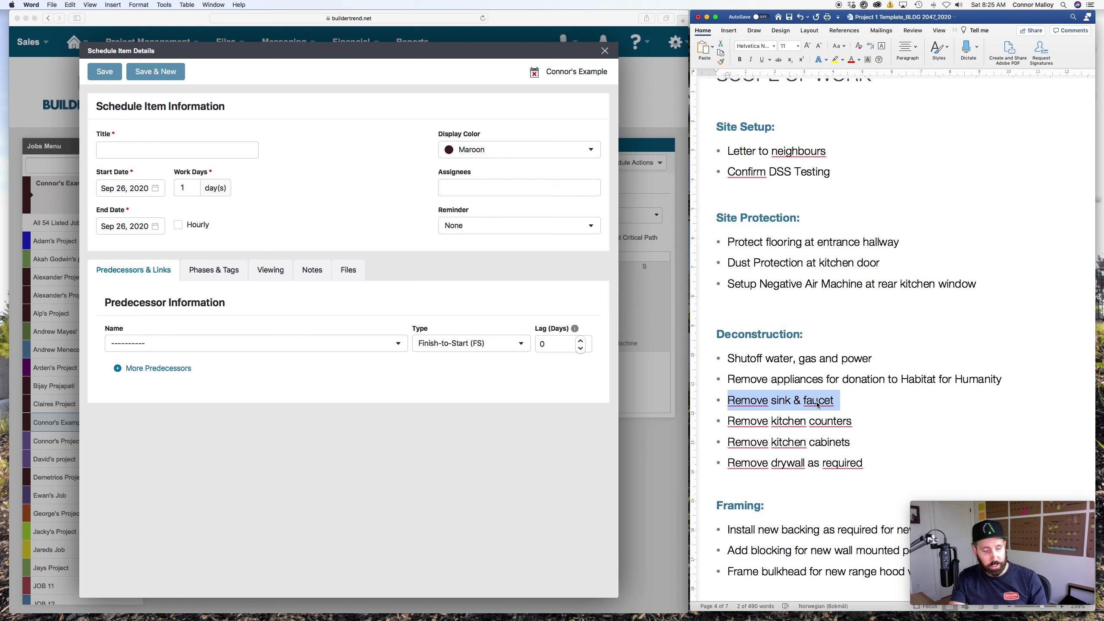
click(117, 150)
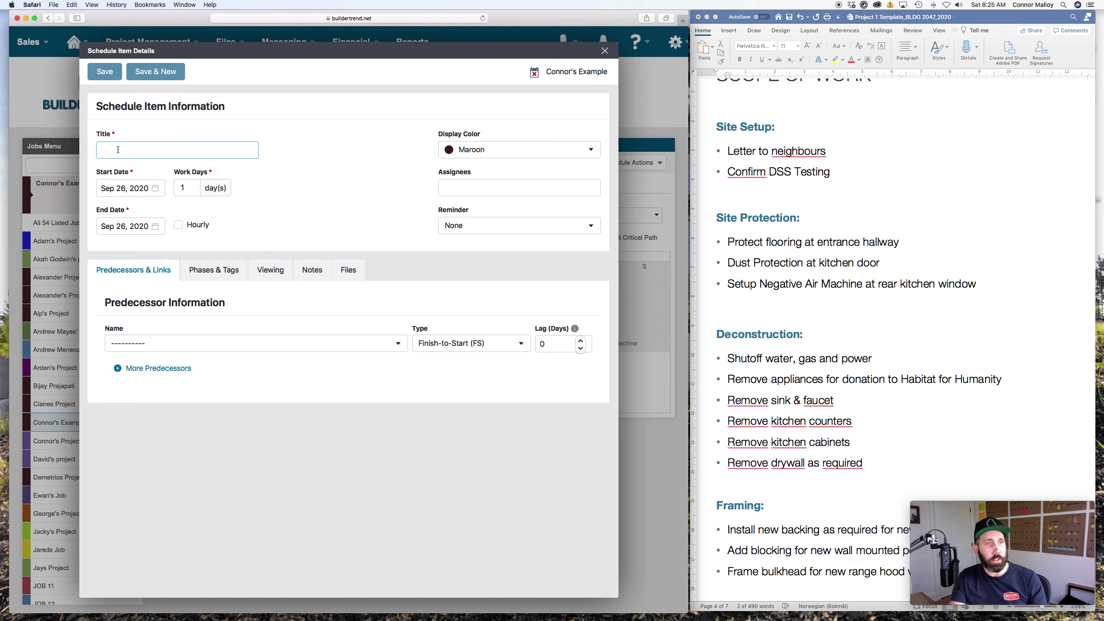
text(•	Remove sink & faucet)
drag(145, 150, 101, 150)
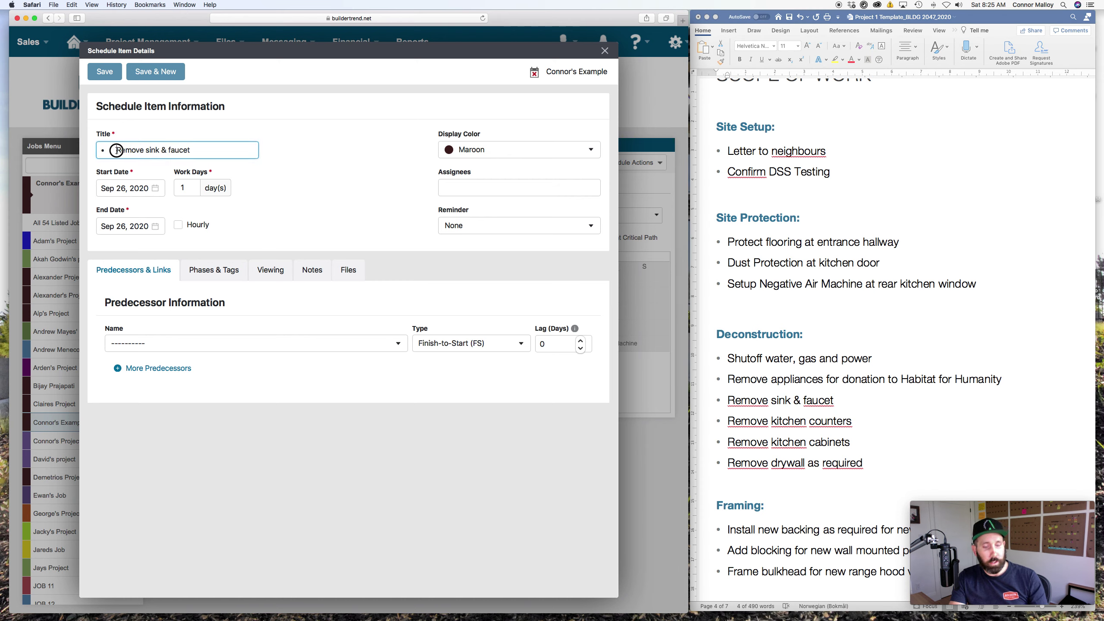
key(BackSpace)
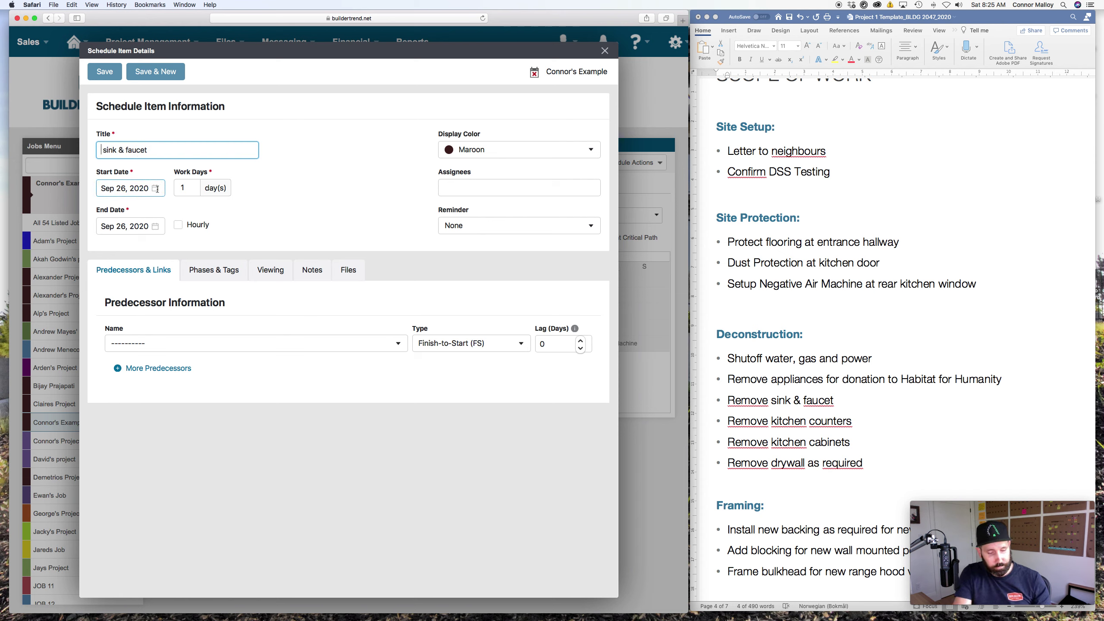
text(Kitchen)
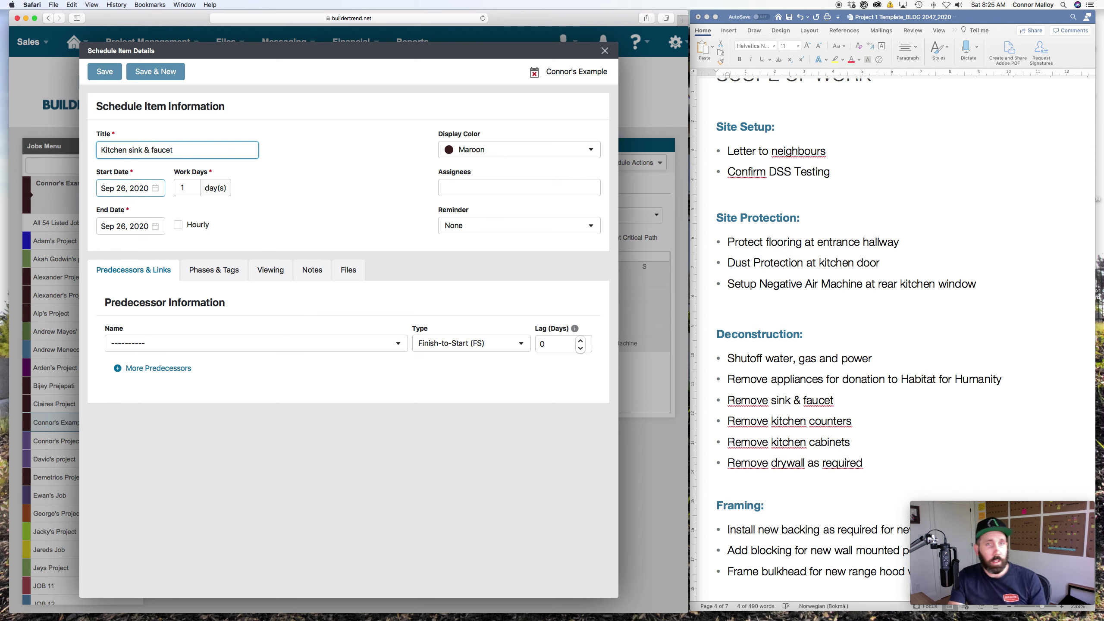
- Set the item's display colour to Violet
click(485, 151)
scroll(479, 272, down, 5)
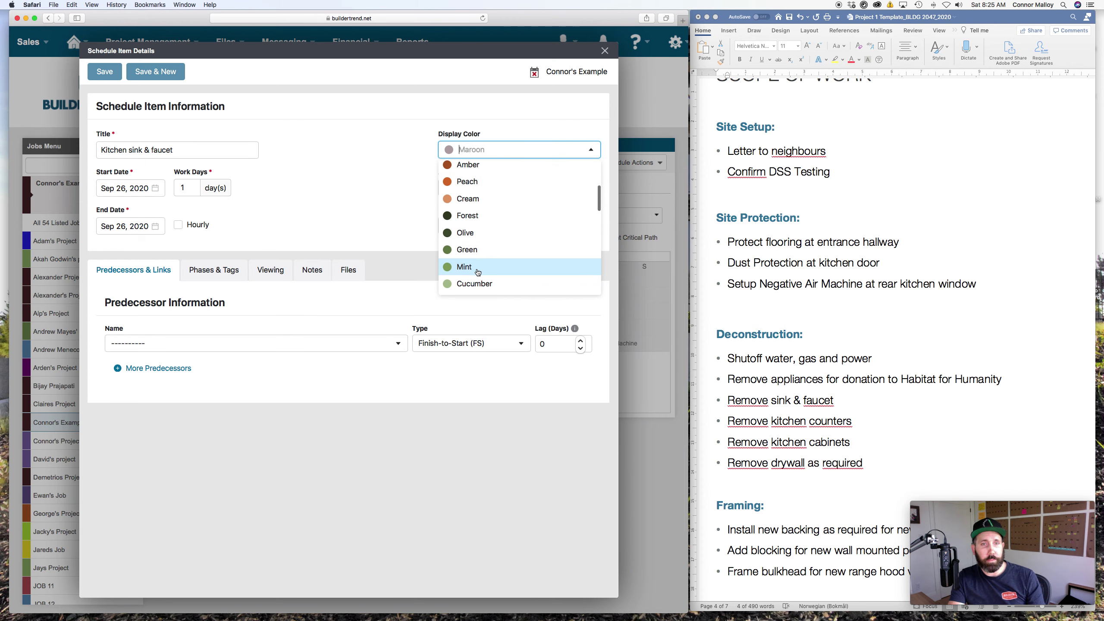
click(467, 280)
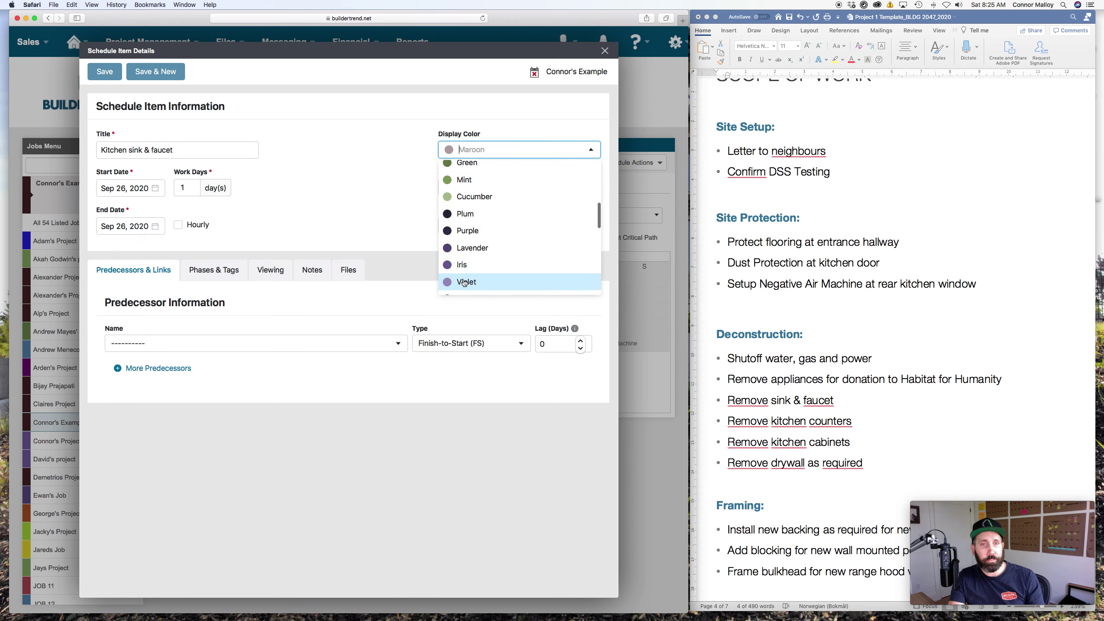
- Give the item 2 work days starting Oct 2, 2020, and save it
click(151, 188)
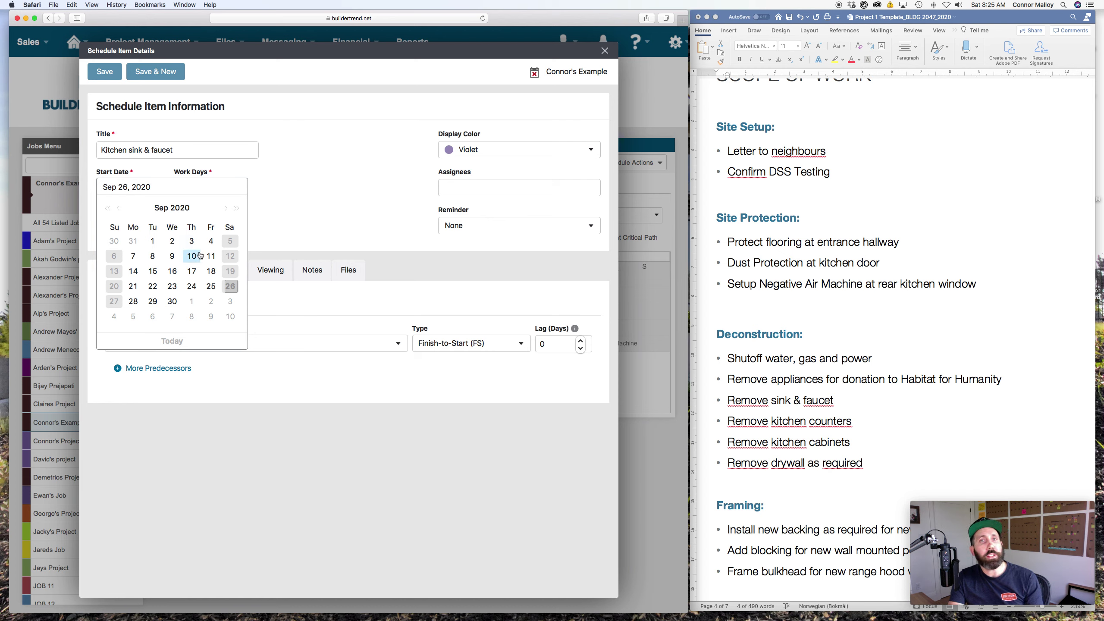
click(271, 160)
click(196, 185)
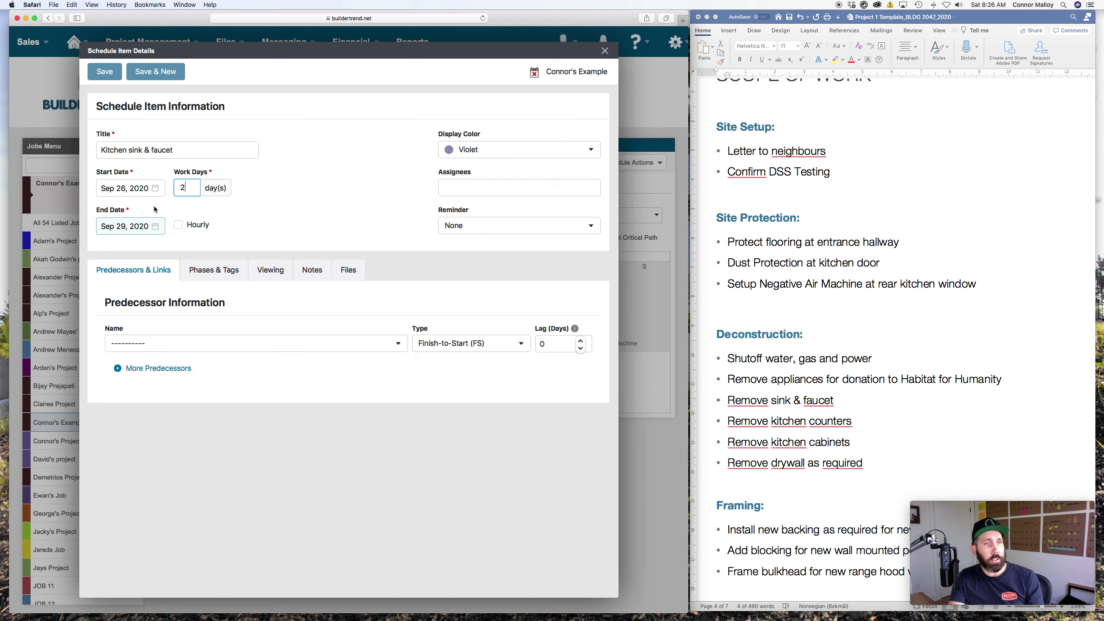
click(139, 188)
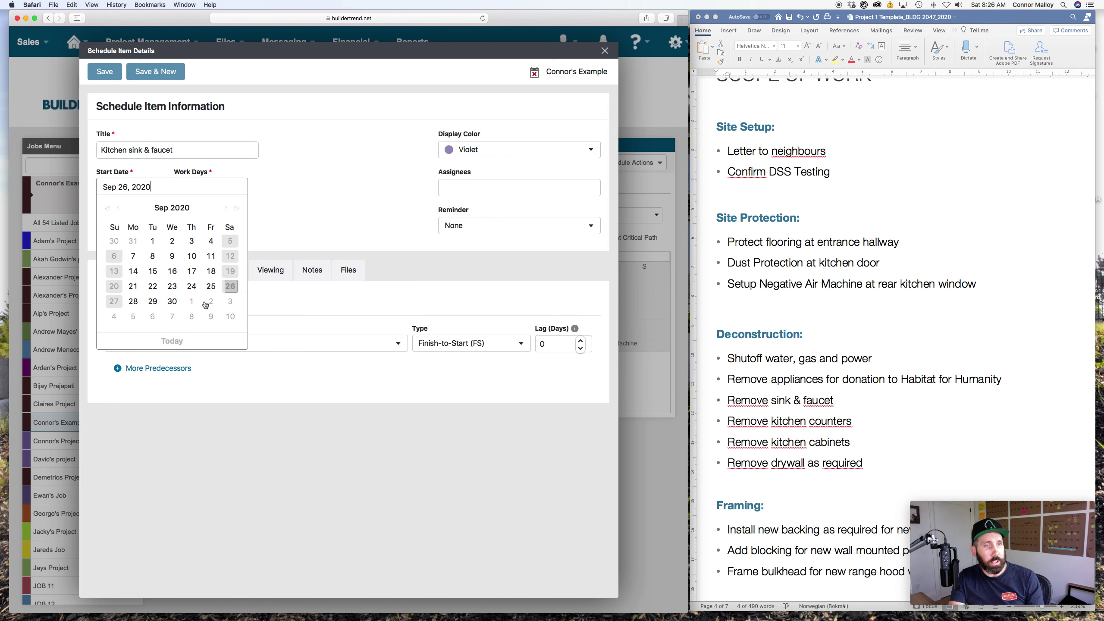
click(211, 301)
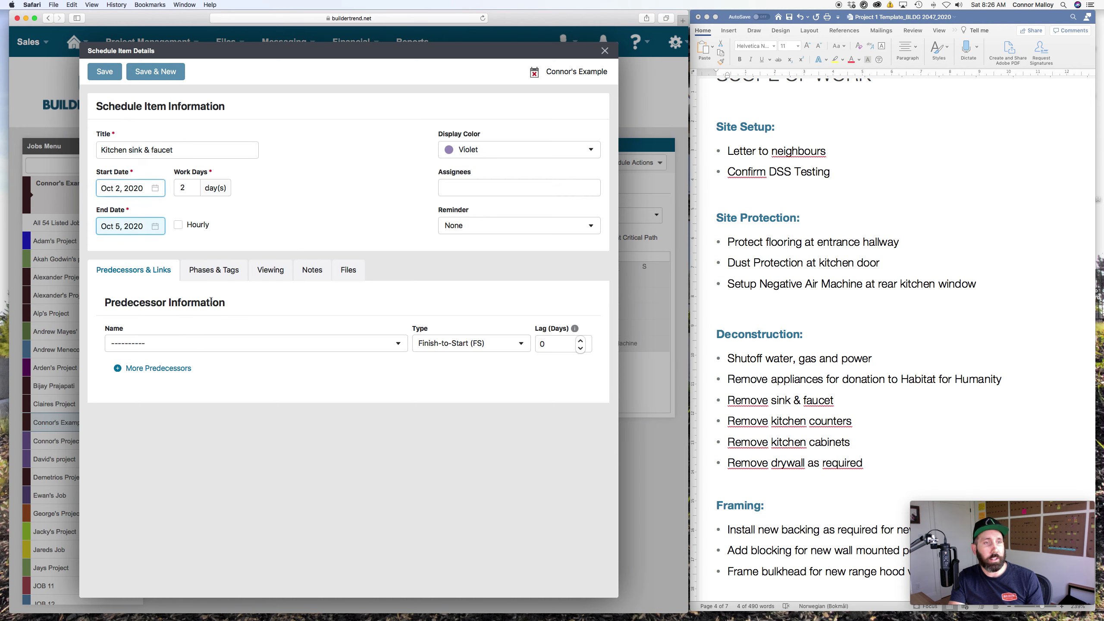
click(105, 72)
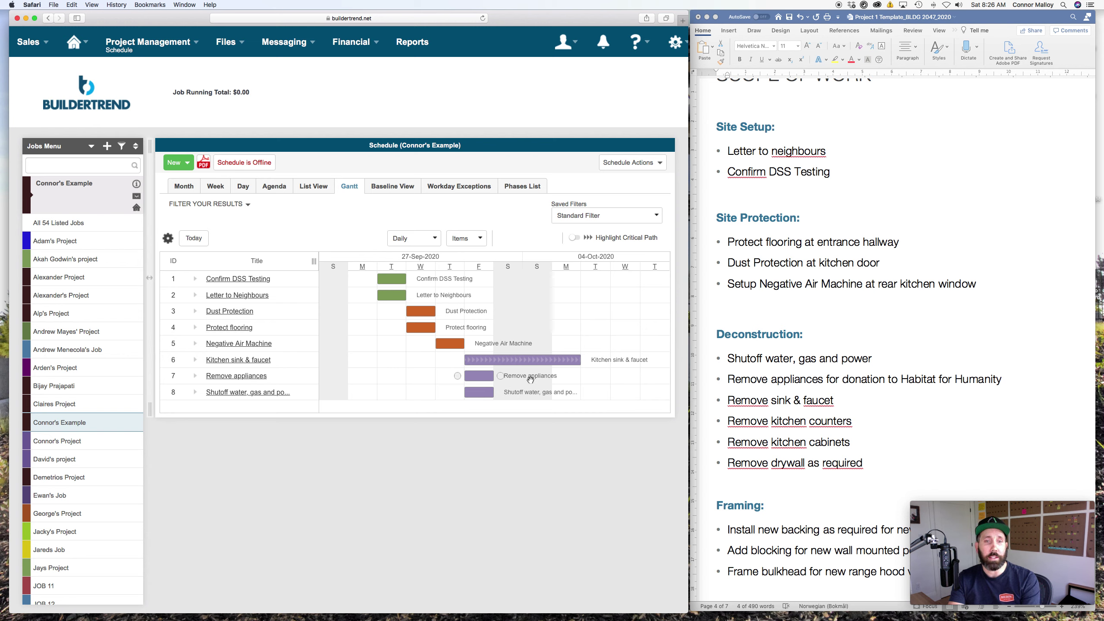
mouse_move(516, 360)
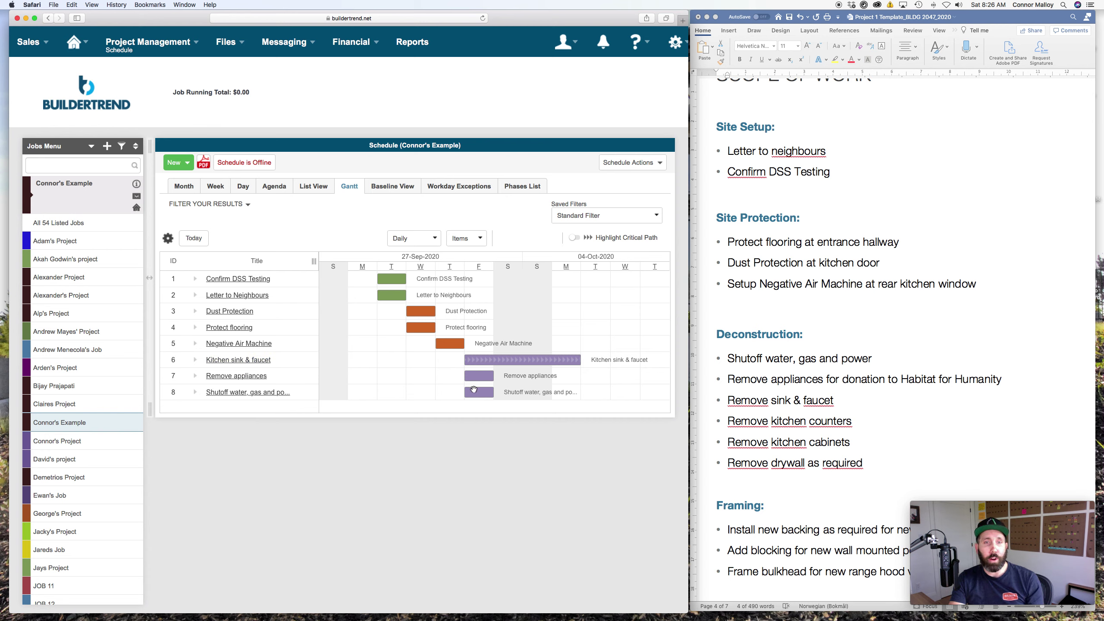
mouse_move(470, 393)
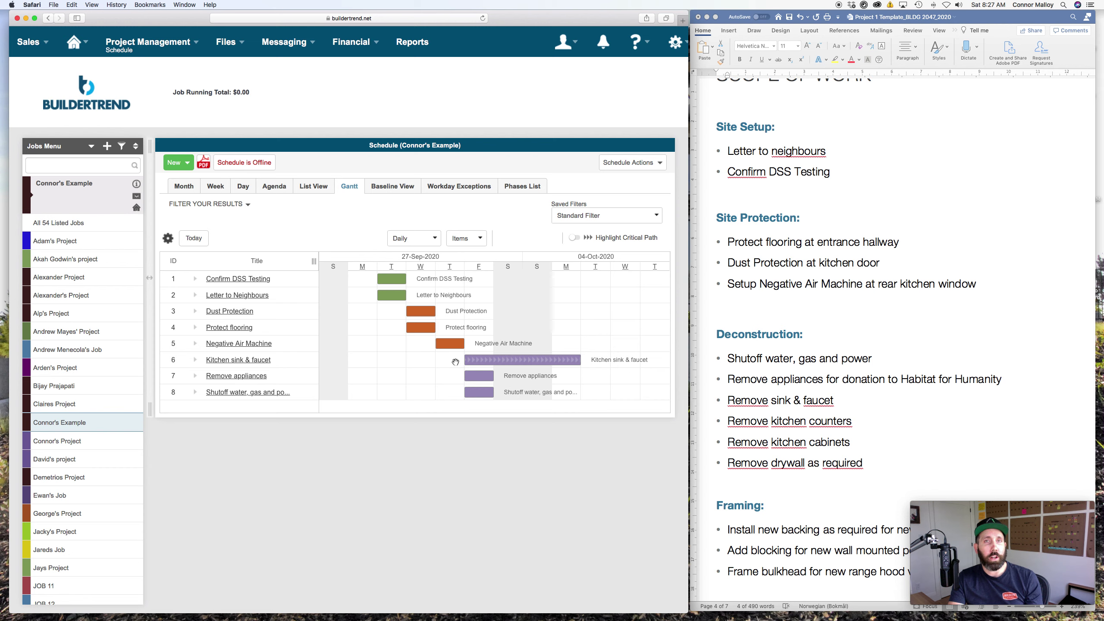
mouse_move(459, 347)
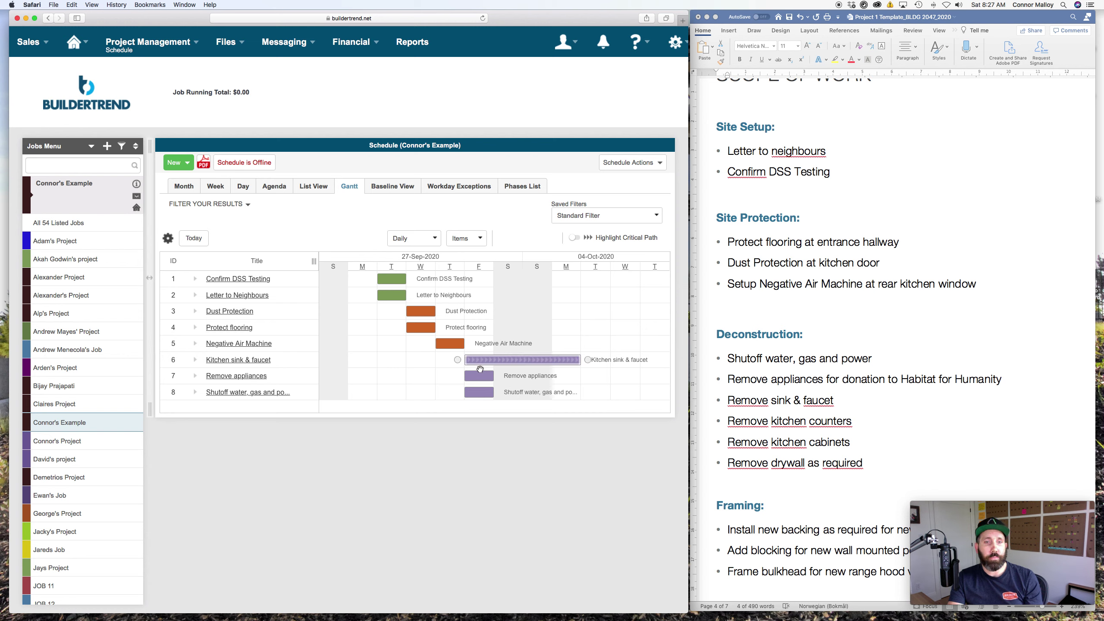
mouse_move(479, 363)
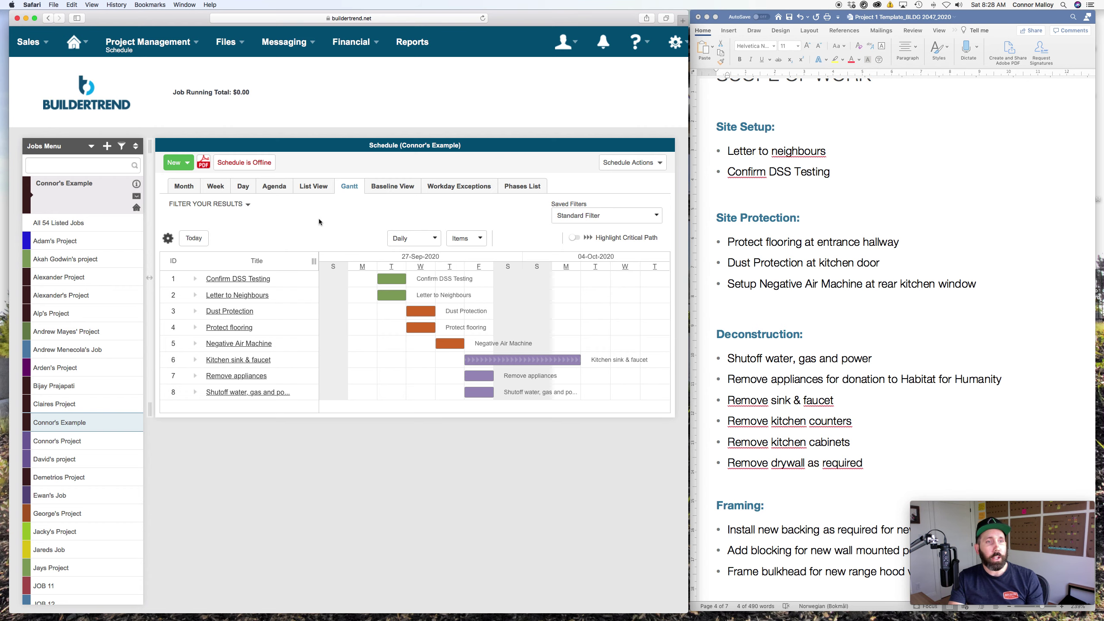
click(204, 166)
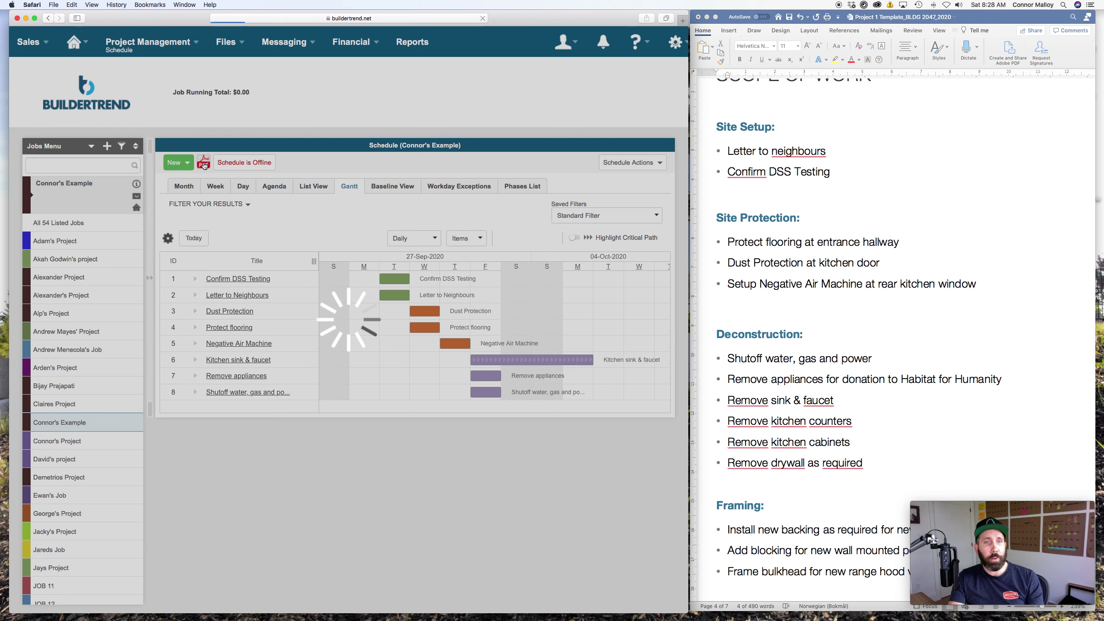